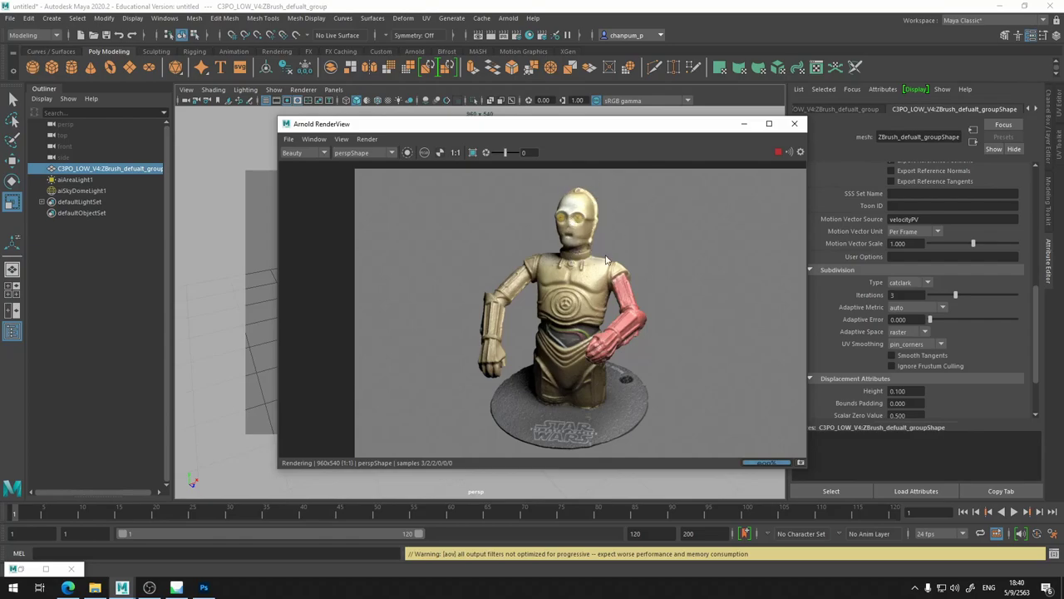
# Open the file texture connected to the aiStandardSurface1 base color, view C-3PO_Diffuse.tif at full size, and close the viewer.
pyautogui.click(1036, 110)
pyautogui.click(986, 109)
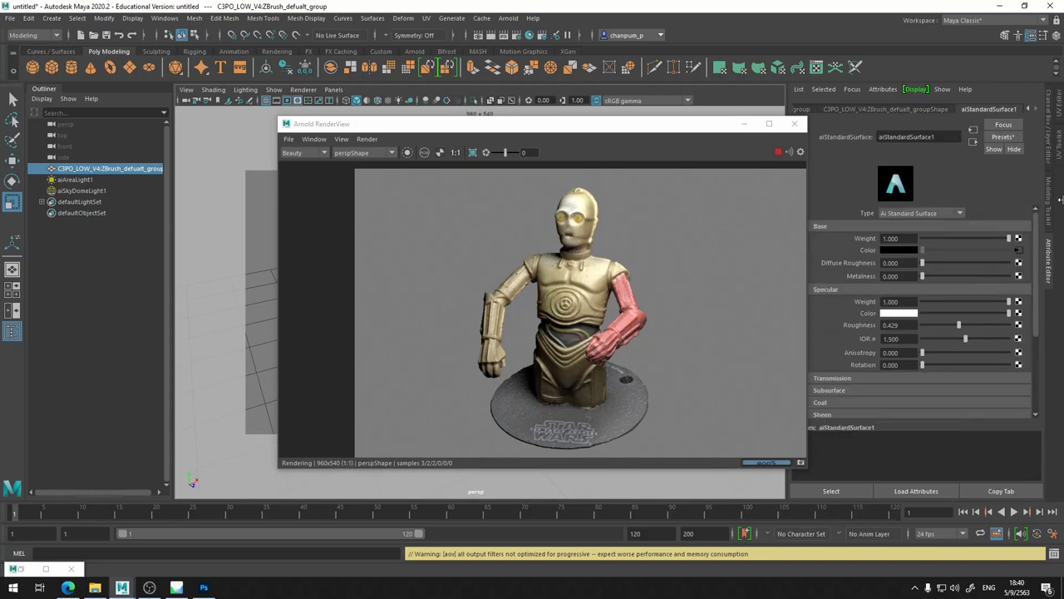
pyautogui.click(1018, 250)
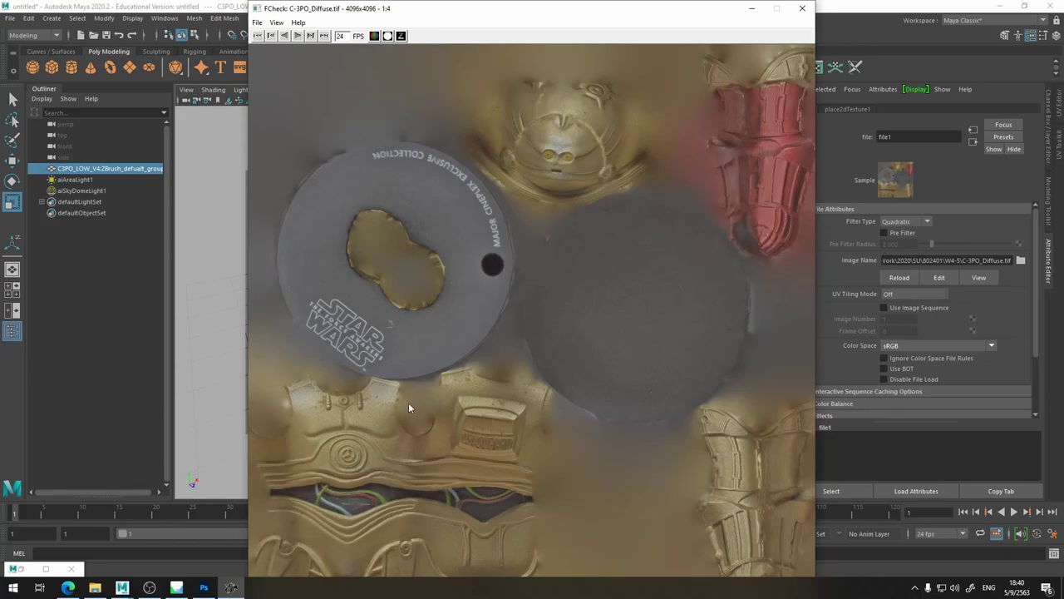
pyautogui.click(800, 9)
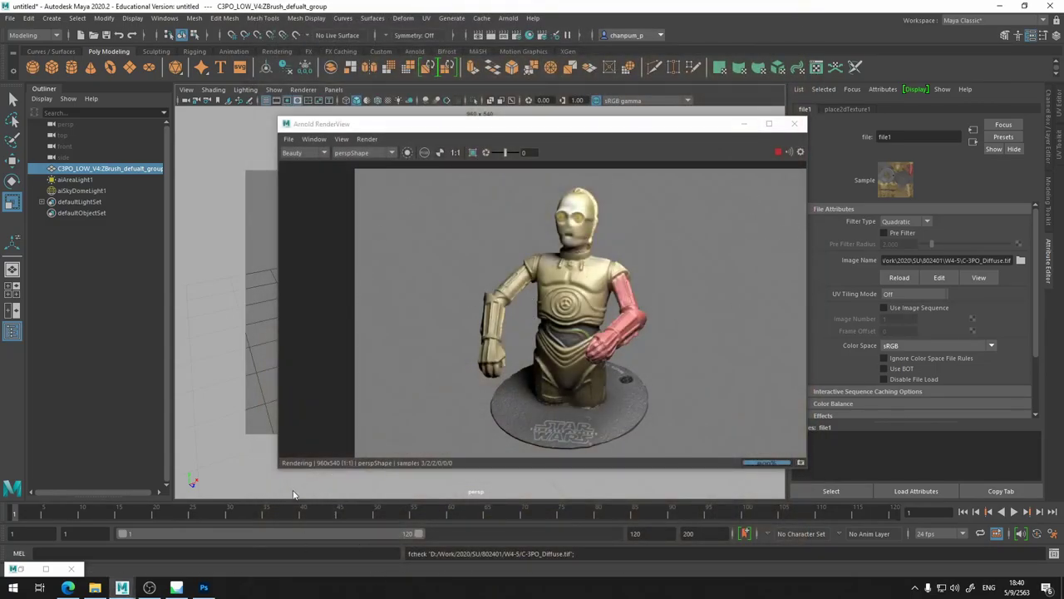
# Switch to Photoshop, step C3PO_Disp_F.tif back to its Open history state, and locate the Flip Canvas Vertical command.
pyautogui.moveTo(206, 590)
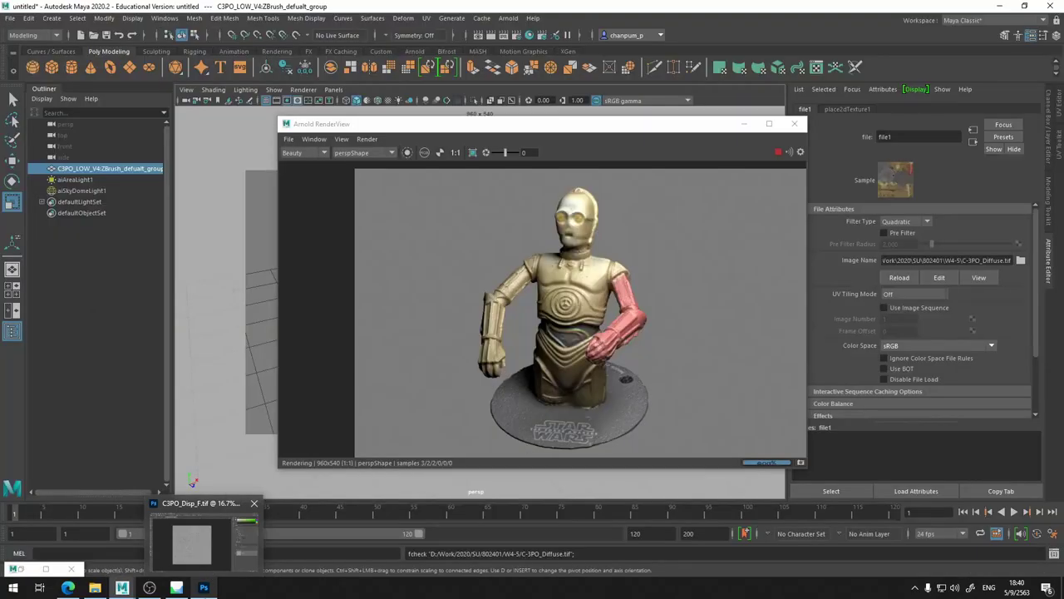
pyautogui.click(206, 589)
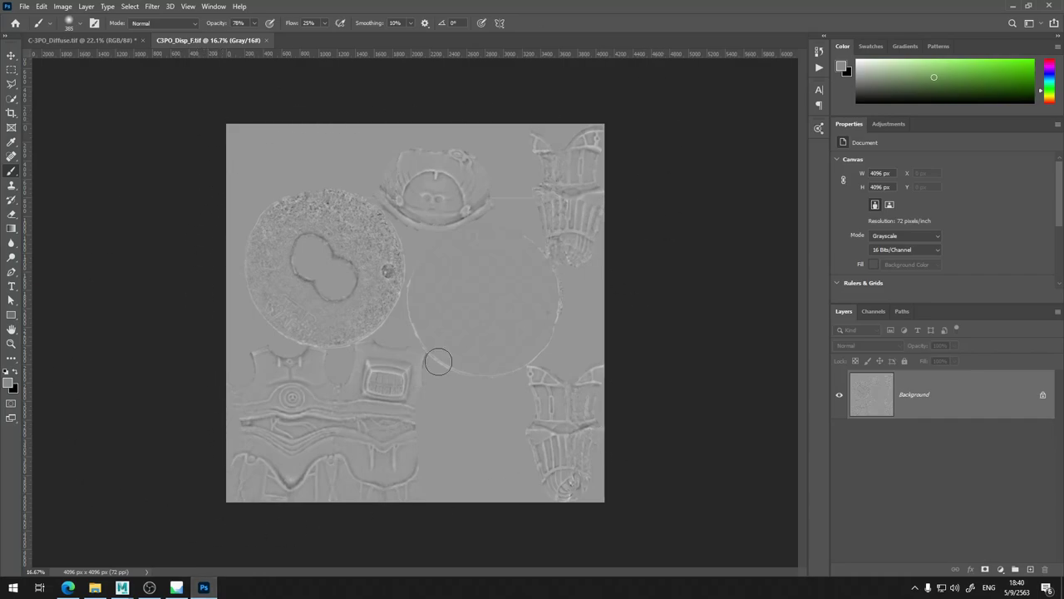
pyautogui.click(819, 51)
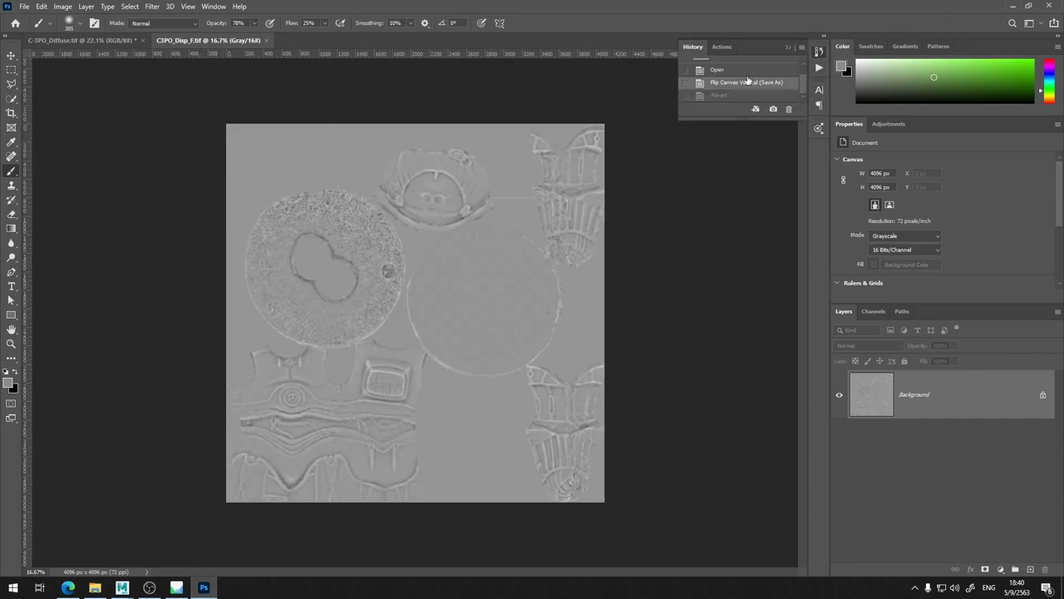
pyautogui.click(745, 72)
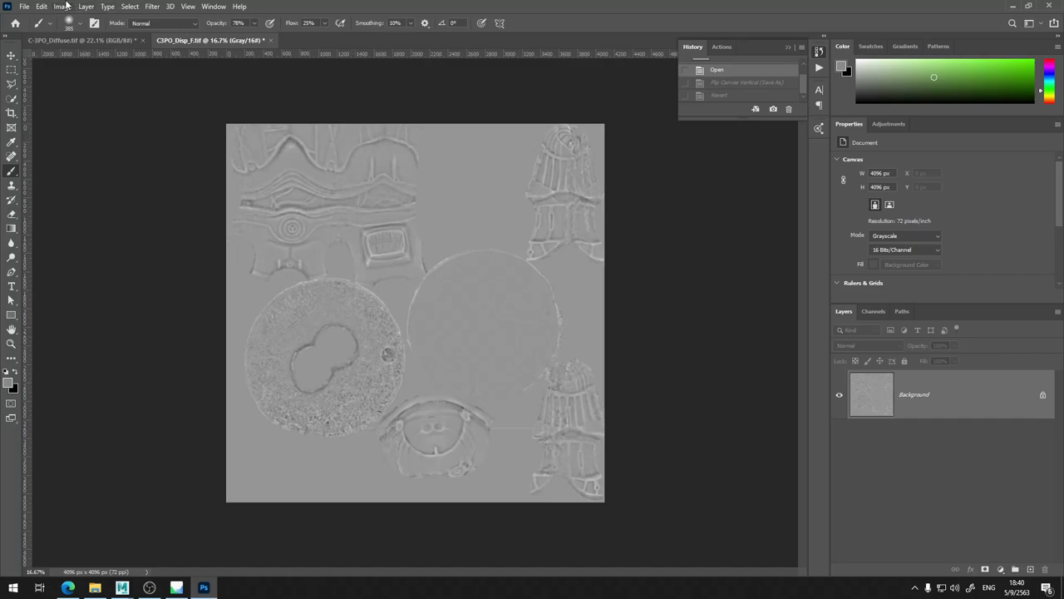
pyautogui.click(40, 8)
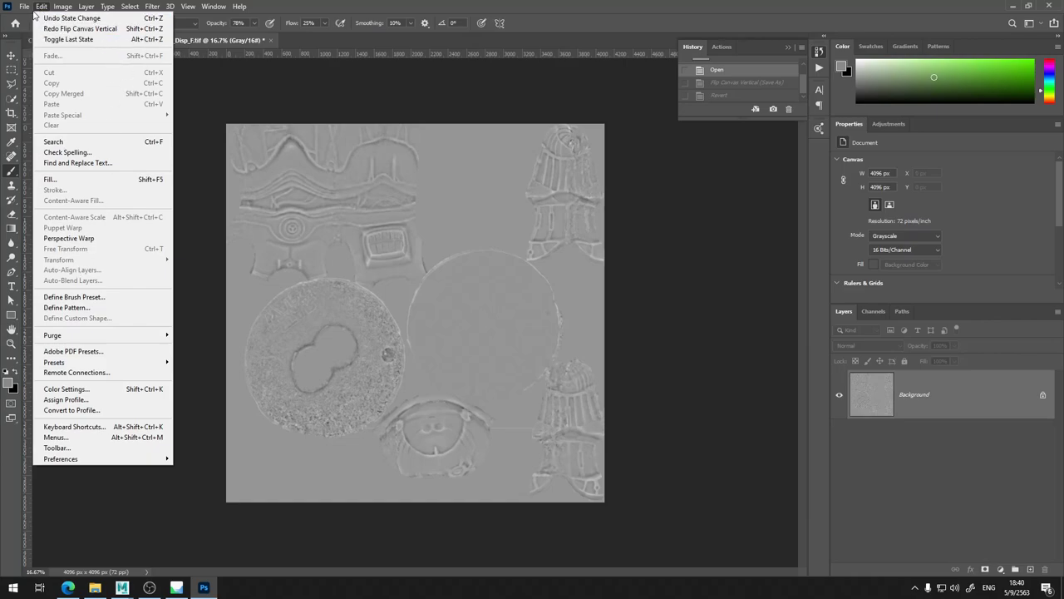
pyautogui.moveTo(63, 6)
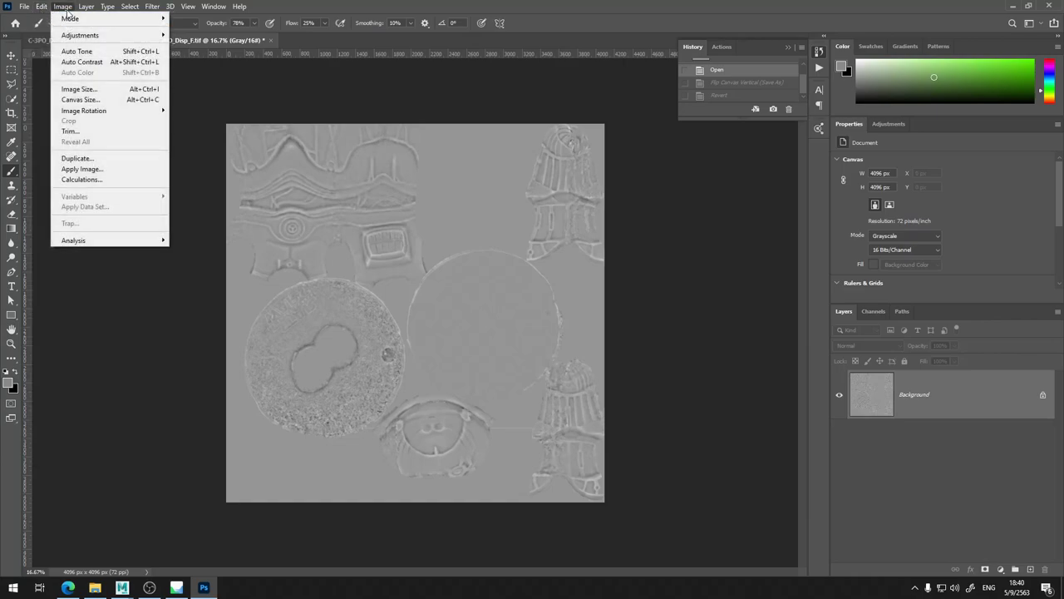
pyautogui.moveTo(149, 111)
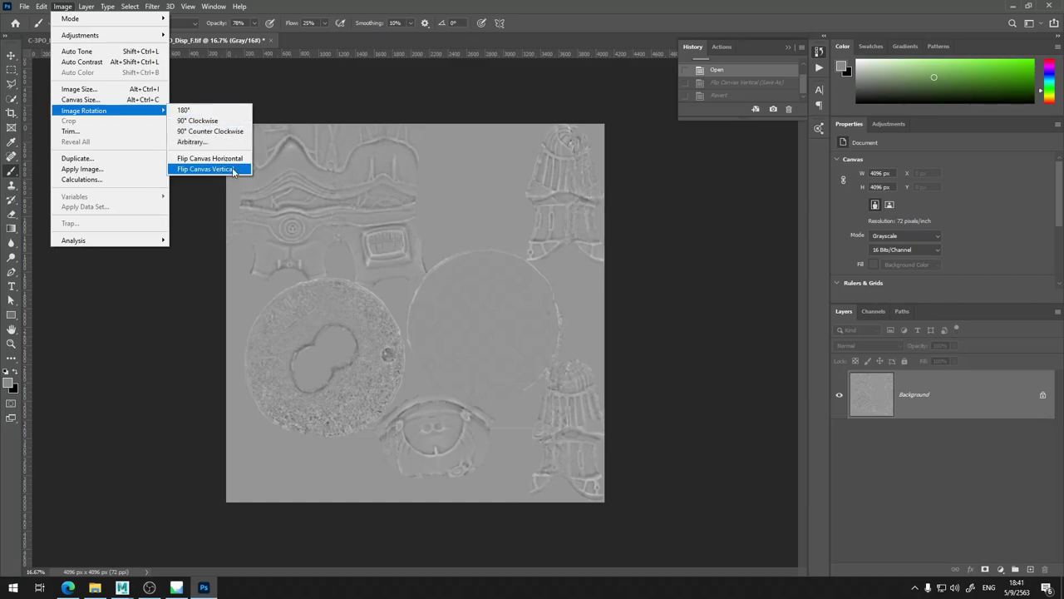
pyautogui.click(581, 29)
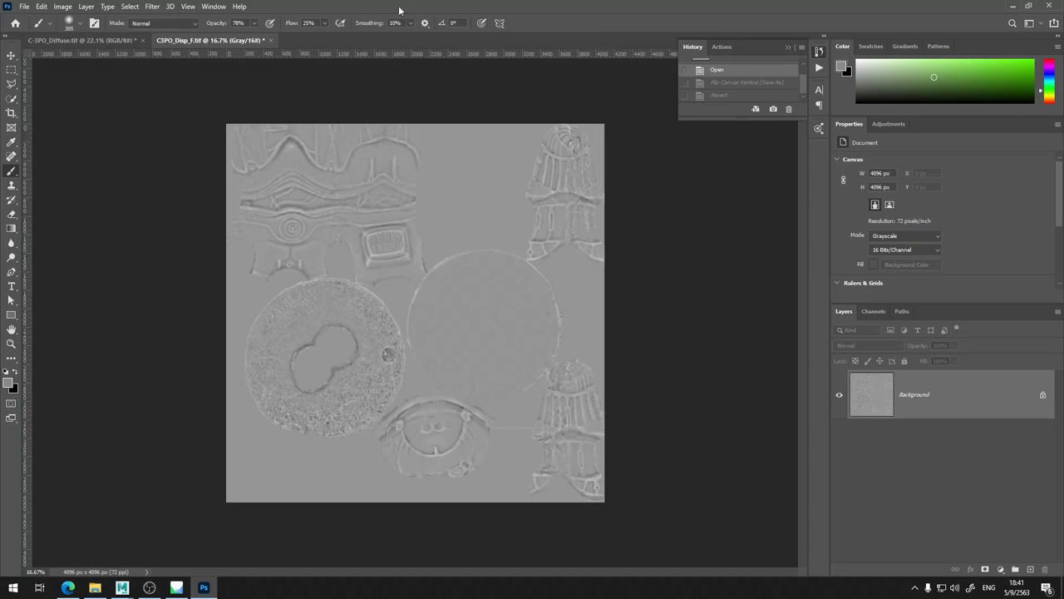
# Close the C3PO_Disp_F.tif document, leaving C-3PO_Diffuse.tif open.
pyautogui.click(270, 40)
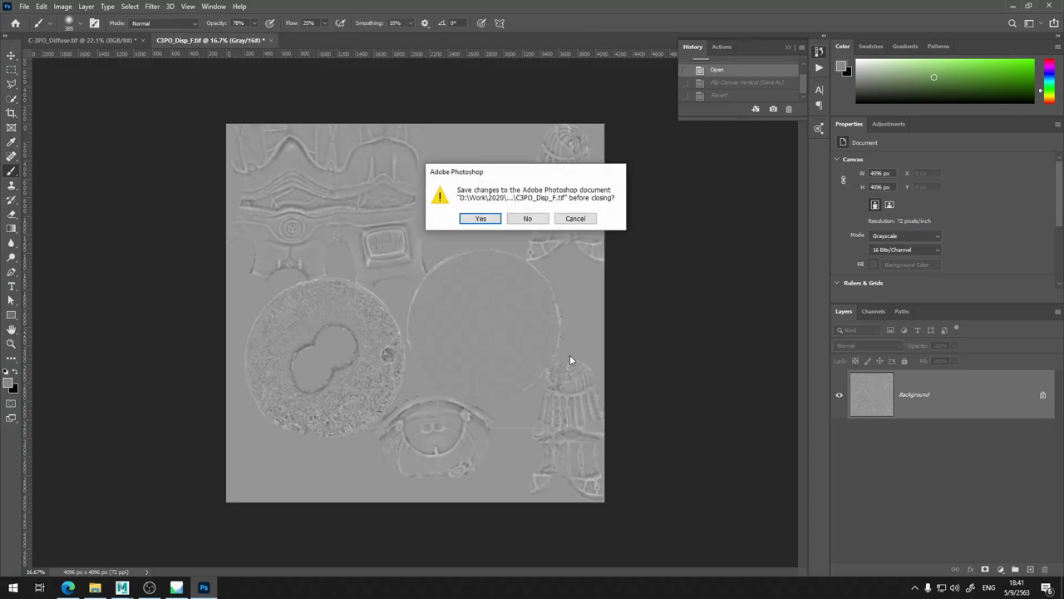
pyautogui.press('Escape')
pyautogui.hotkey('ctrl', 'w')
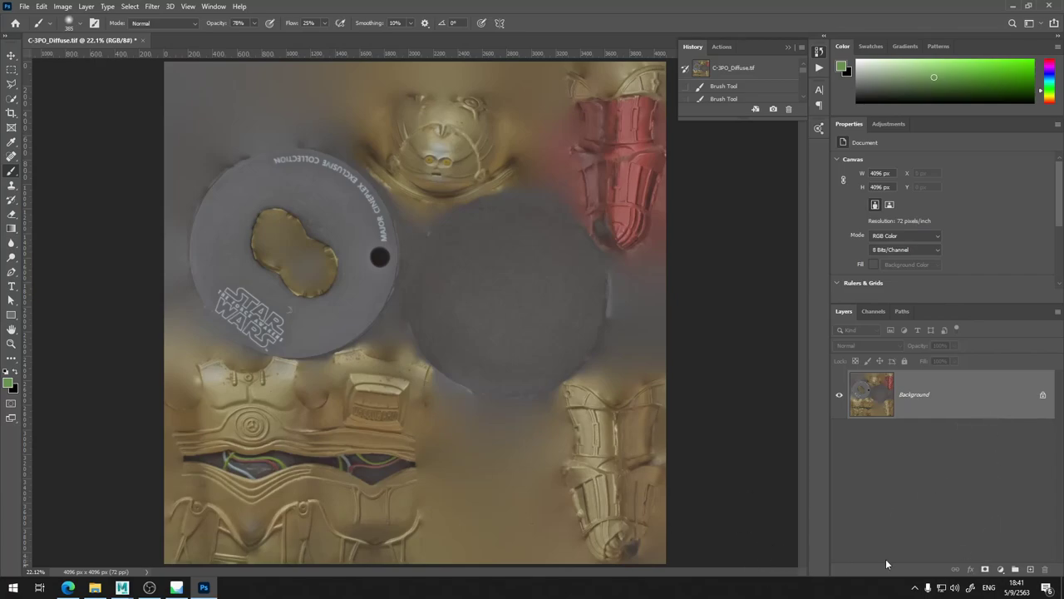
# Add a Brightness/Contrast adjustment layer with brightness 65 above the diffuse texture, and compare the image with and without it.
pyautogui.click(1001, 571)
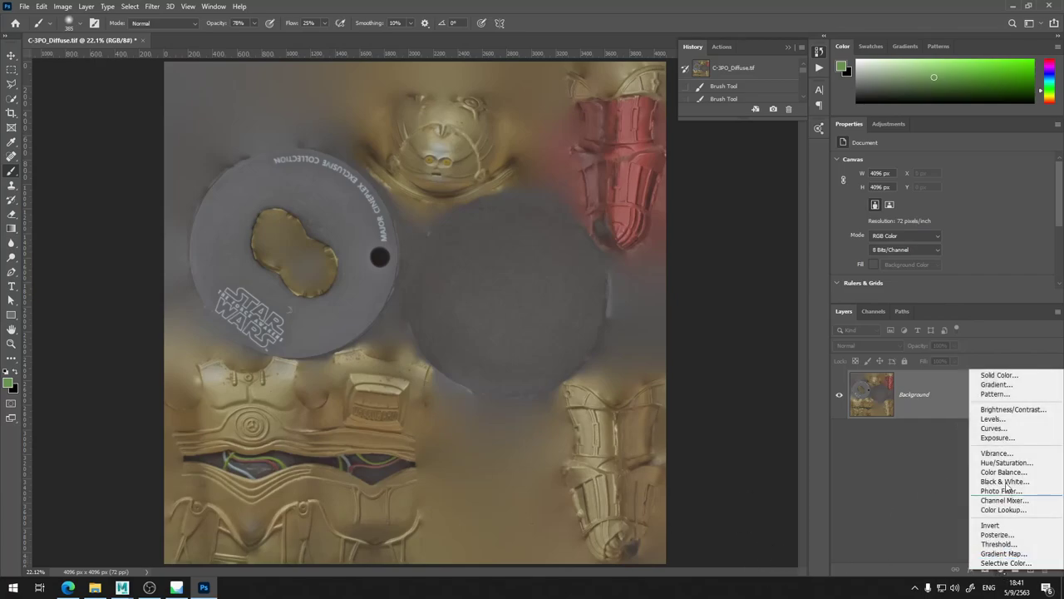
pyautogui.click(1013, 409)
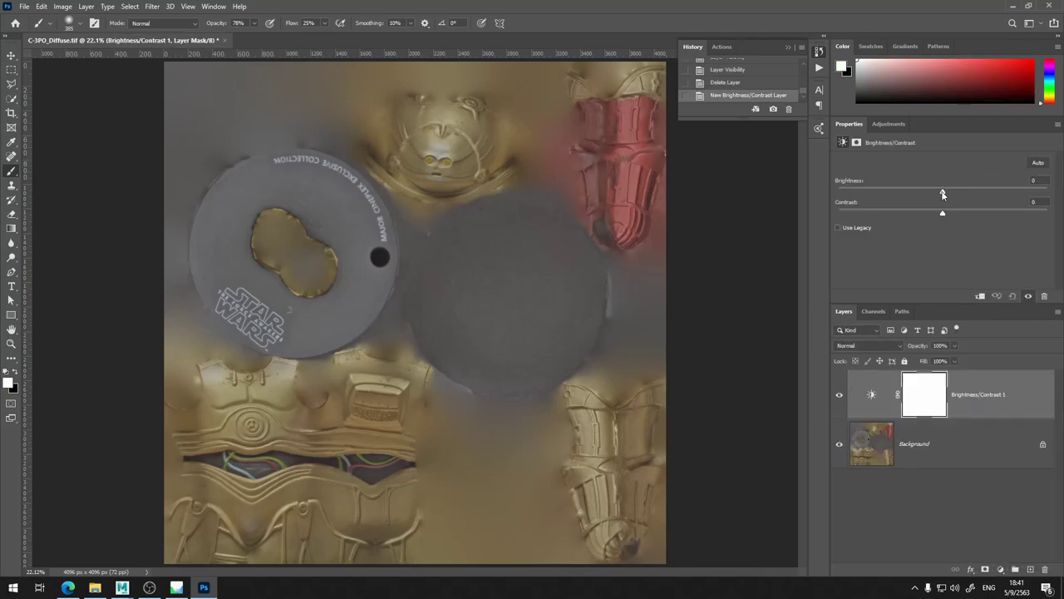
pyautogui.moveTo(946, 194); pyautogui.dragTo(988, 194)
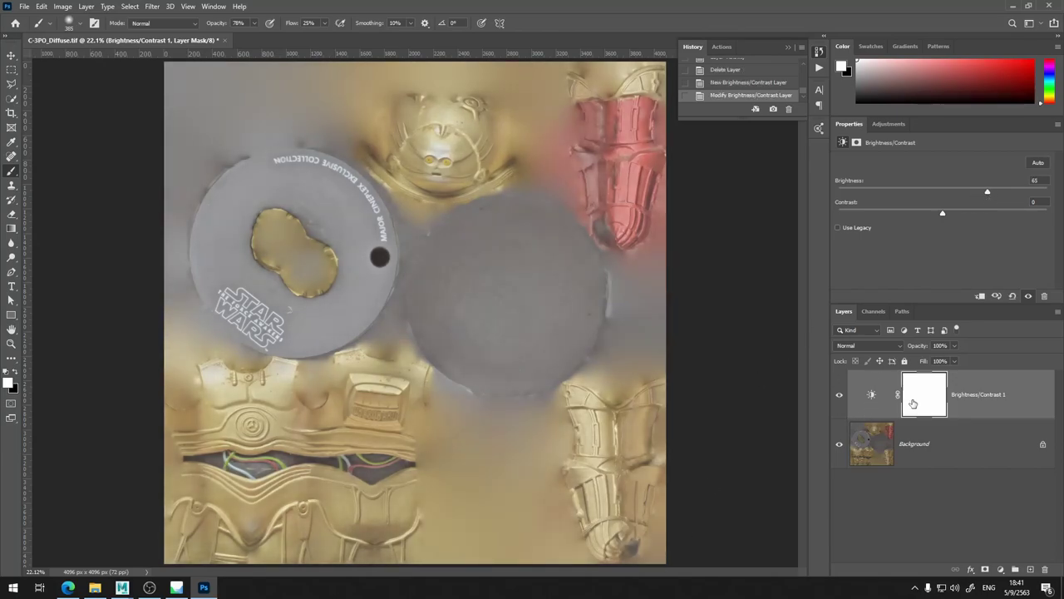
pyautogui.click(839, 394)
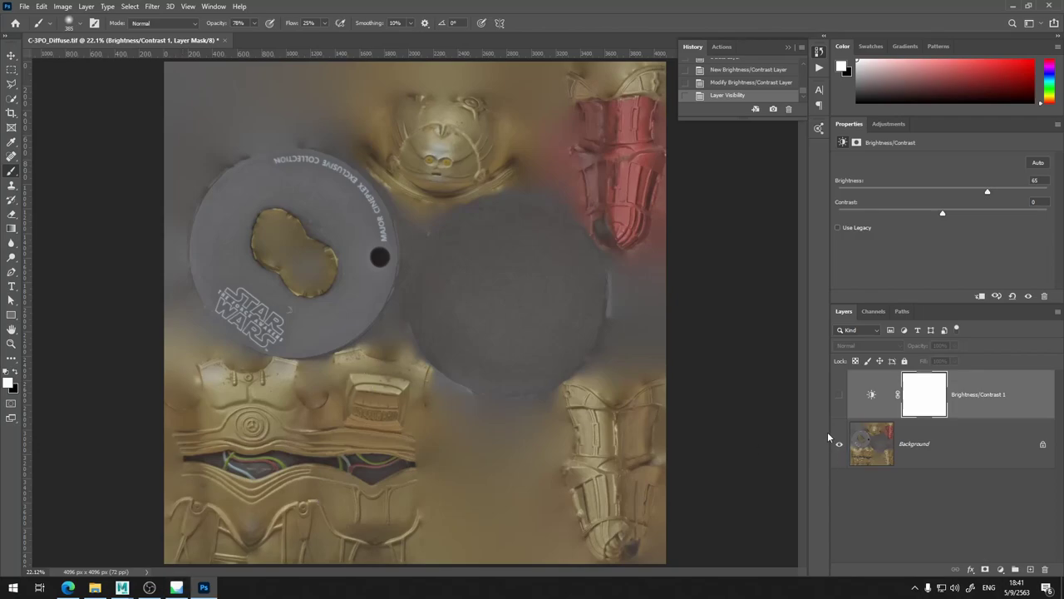
pyautogui.click(839, 395)
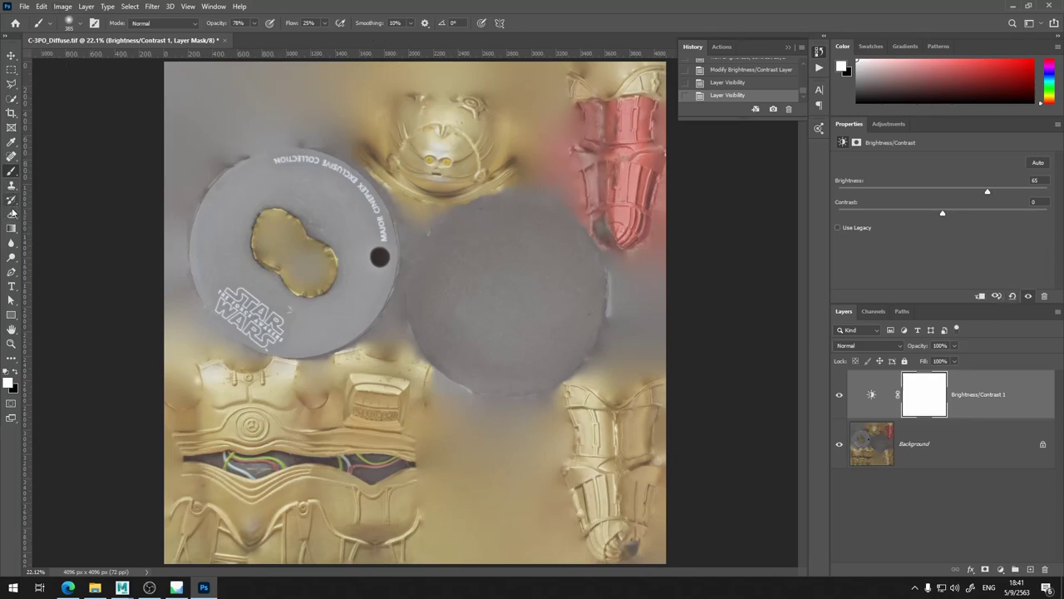
# Fill the Brightness/Contrast layer mask with black using the Paint Bucket, and return to the normal image view.
pyautogui.moveTo(10, 229); pyautogui.dragTo(53, 243)
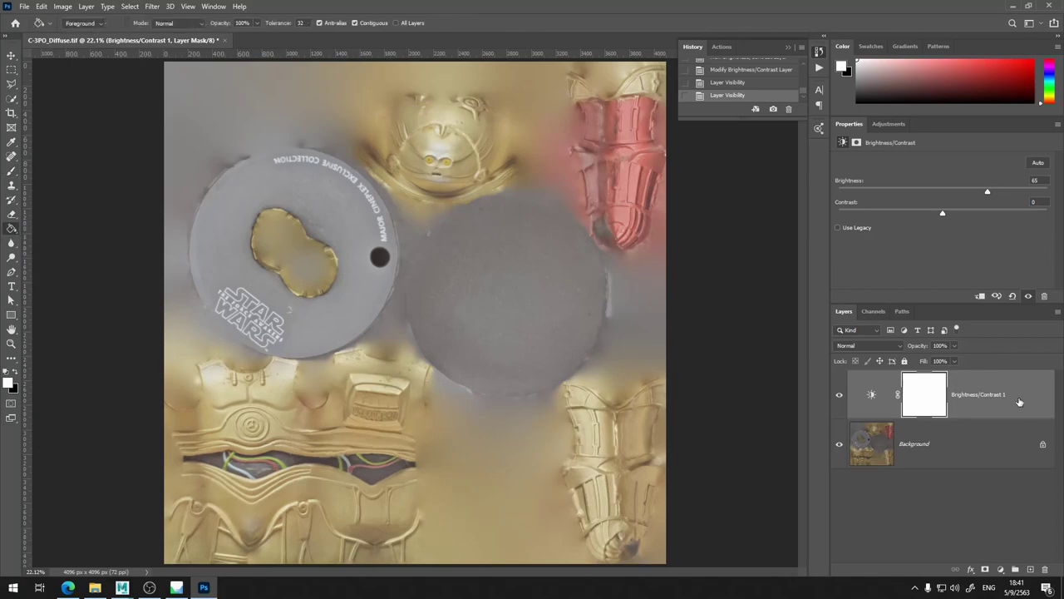
pyautogui.keyDown('alt'); pyautogui.click(923, 403); pyautogui.keyUp('alt')
pyautogui.click(463, 225)
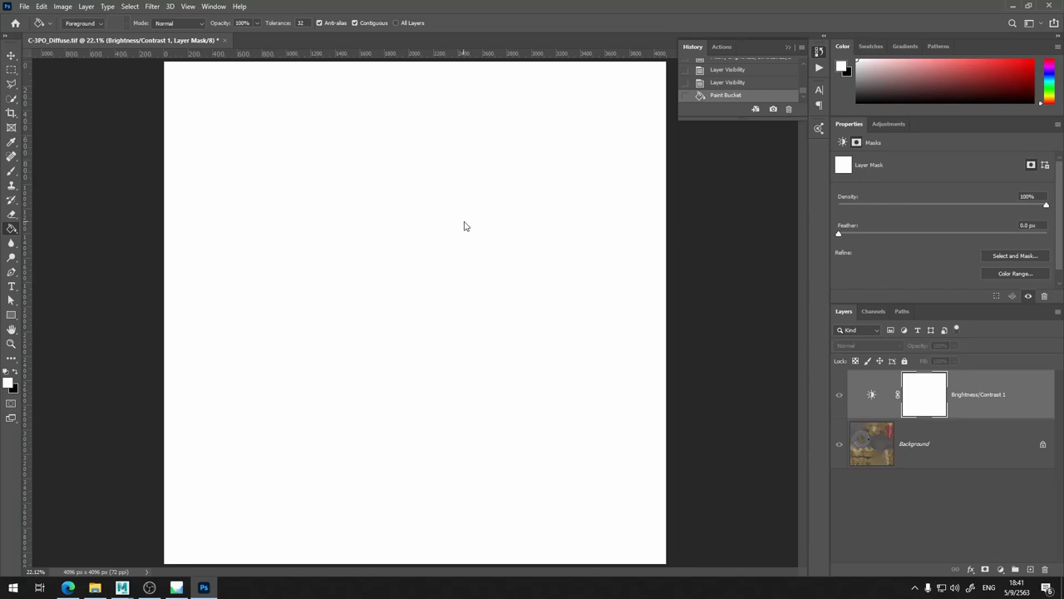
pyautogui.click(15, 372)
pyautogui.click(503, 281)
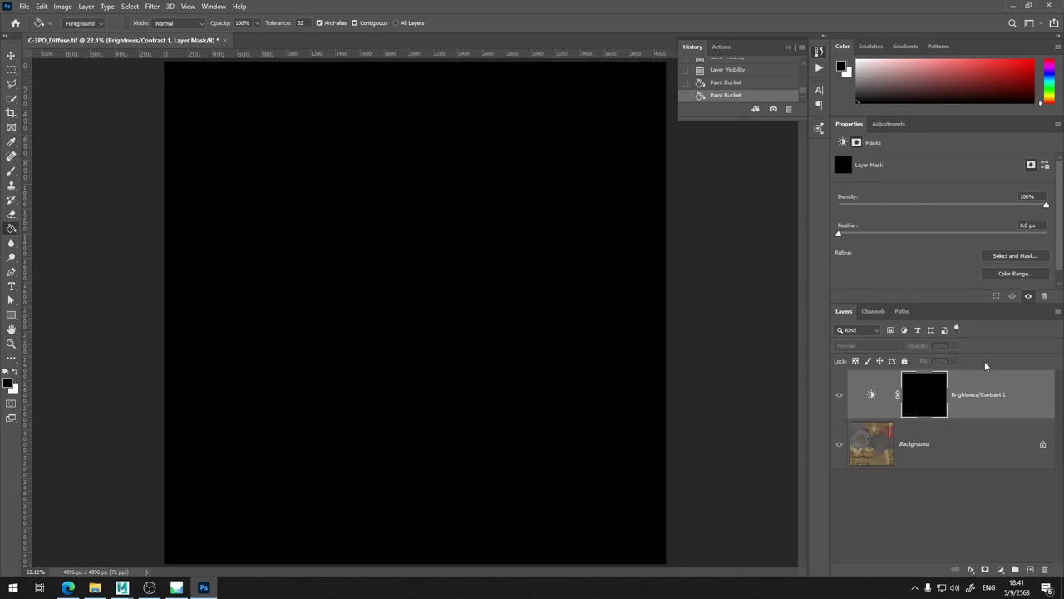
pyautogui.keyDown('alt'); pyautogui.click(918, 399); pyautogui.keyUp('alt')
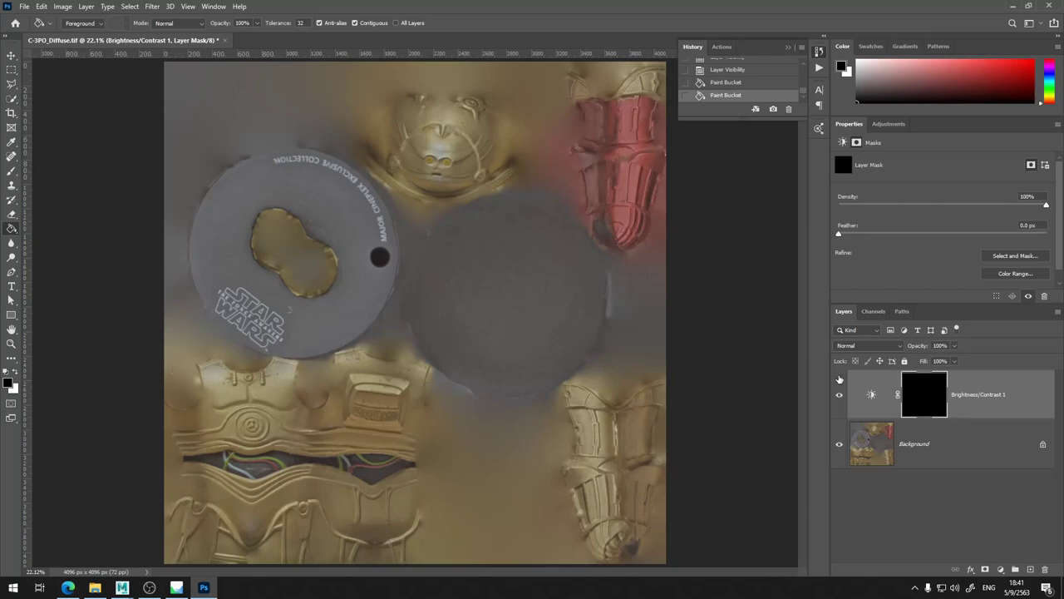
# Paint white with the Brush on the adjustment mask over the lower body pieces and the side of the chest.
pyautogui.click(12, 171)
pyautogui.press('x')
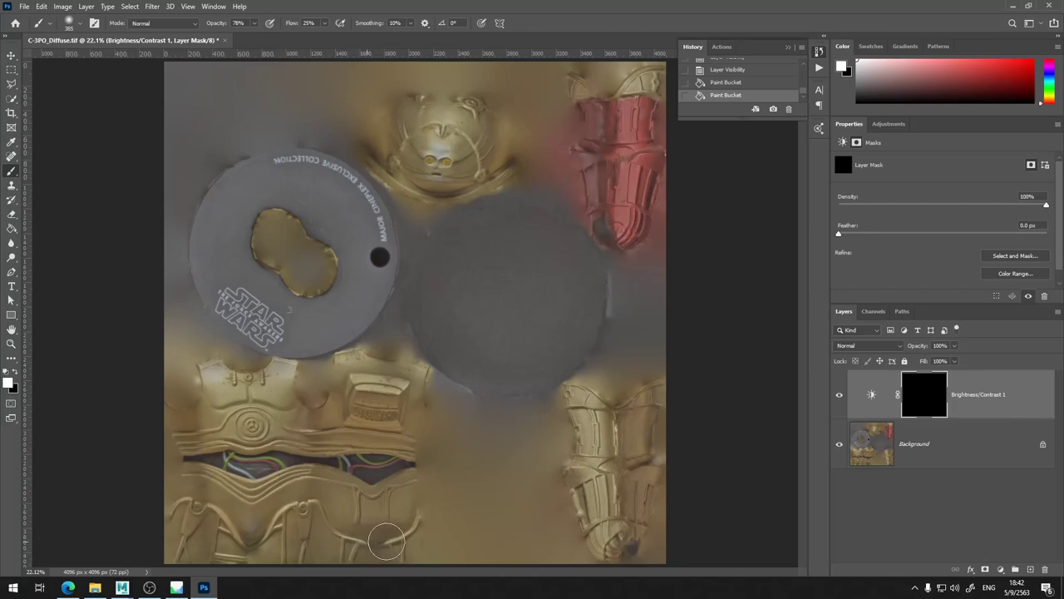
pyautogui.click(355, 539)
pyautogui.moveTo(358, 539); pyautogui.dragTo(384, 534)
pyautogui.moveTo(359, 535); pyautogui.dragTo(387, 528)
pyautogui.moveTo(342, 495)
pyautogui.mouseDown()
pyautogui.moveTo(408, 493)
pyautogui.moveTo(404, 506)
pyautogui.moveTo(387, 494)
pyautogui.moveTo(386, 530)
pyautogui.moveTo(339, 518)
pyautogui.moveTo(325, 486)
pyautogui.moveTo(404, 483)
pyautogui.moveTo(409, 516)
pyautogui.moveTo(378, 542)
pyautogui.moveTo(351, 540)
pyautogui.moveTo(314, 486)
pyautogui.moveTo(289, 503)
pyautogui.moveTo(317, 479)
pyautogui.moveTo(277, 507)
pyautogui.moveTo(269, 495)
pyautogui.moveTo(323, 468)
pyautogui.moveTo(315, 540)
pyautogui.mouseUp()
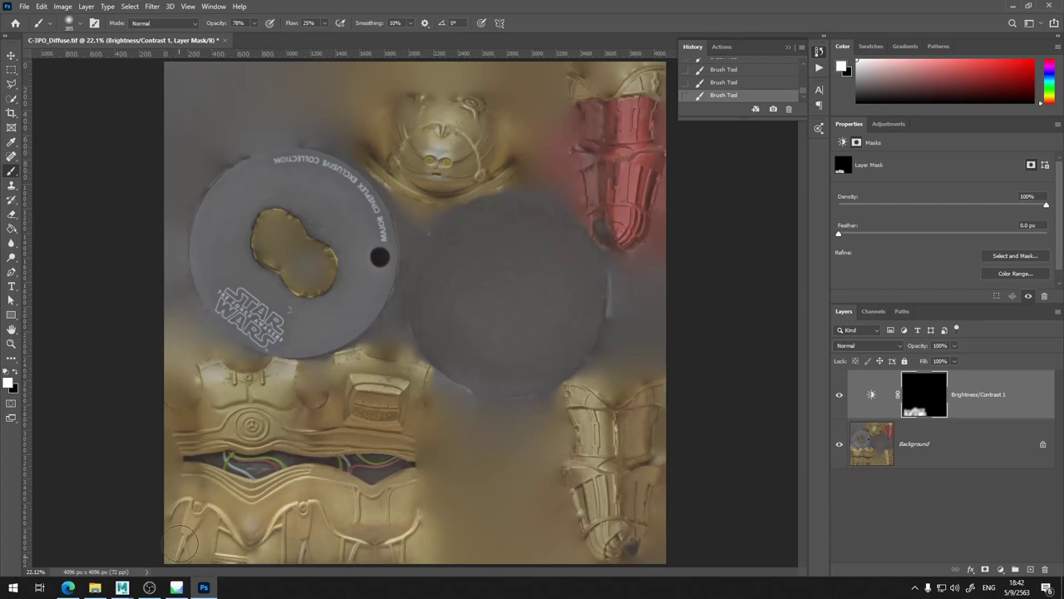
pyautogui.moveTo(191, 372)
pyautogui.mouseDown()
pyautogui.moveTo(197, 470)
pyautogui.moveTo(185, 432)
pyautogui.moveTo(192, 502)
pyautogui.moveTo(171, 402)
pyautogui.moveTo(172, 513)
pyautogui.moveTo(177, 376)
pyautogui.moveTo(177, 489)
pyautogui.moveTo(183, 389)
pyautogui.moveTo(216, 476)
pyautogui.mouseUp()
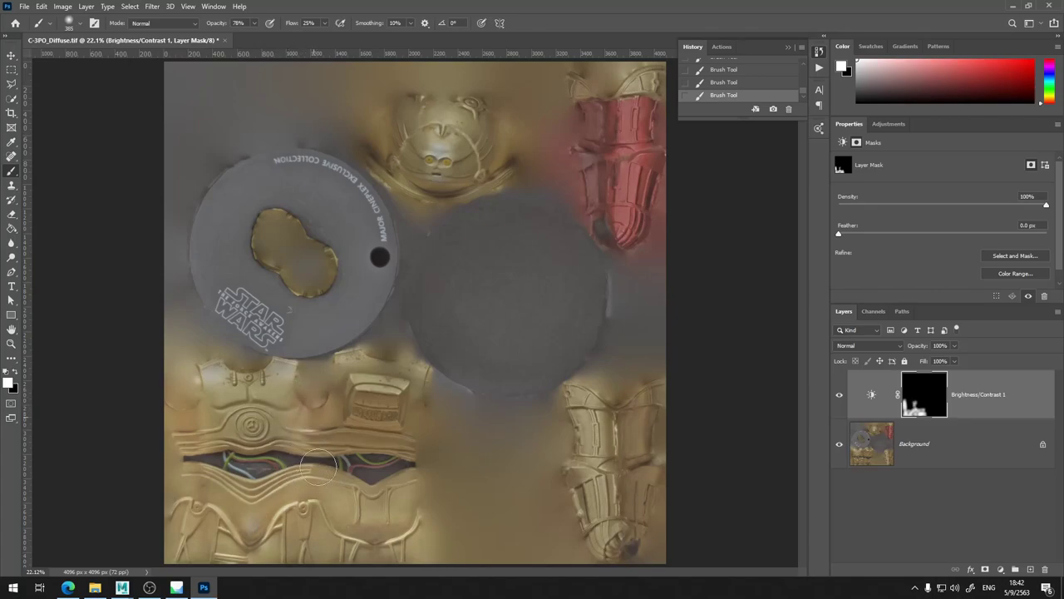
# Set the brush to 511 px with 15% flow and paint white on the mask over the back panel area.
pyautogui.rightClick(407, 396)
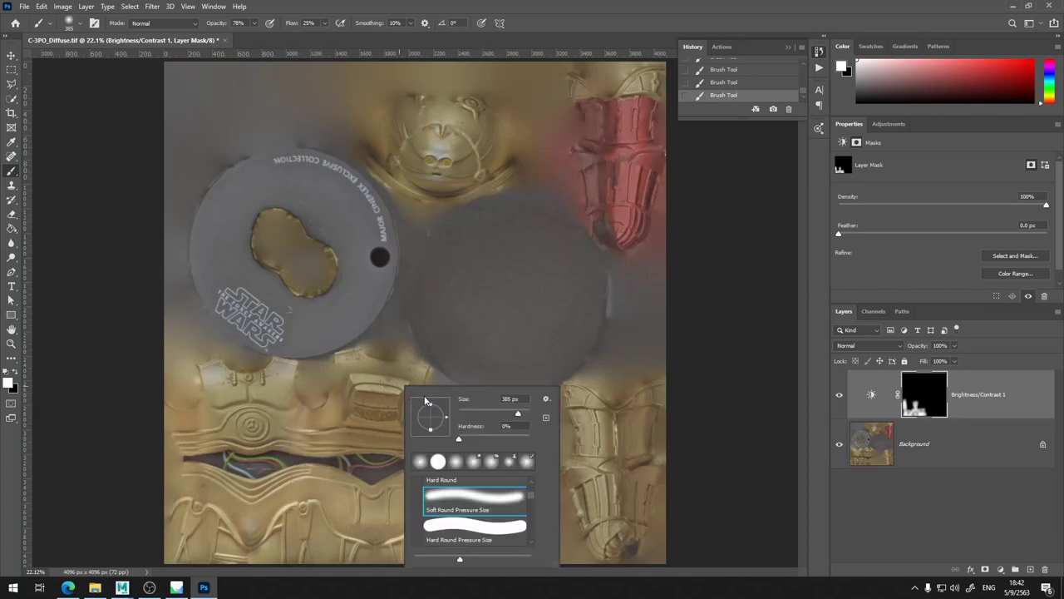
pyautogui.moveTo(522, 416); pyautogui.dragTo(525, 415)
pyautogui.click(326, 24)
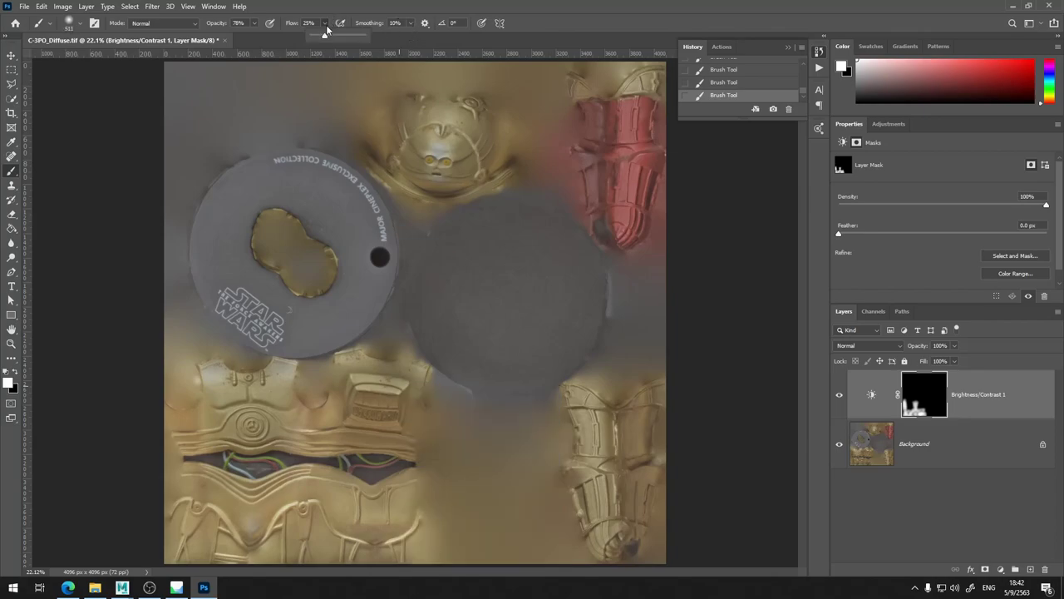
pyautogui.moveTo(345, 411)
pyautogui.mouseDown()
pyautogui.moveTo(343, 373)
pyautogui.moveTo(387, 381)
pyautogui.moveTo(414, 429)
pyautogui.moveTo(408, 384)
pyautogui.moveTo(414, 438)
pyautogui.moveTo(405, 446)
pyautogui.moveTo(327, 432)
pyautogui.moveTo(428, 437)
pyautogui.moveTo(321, 444)
pyautogui.moveTo(442, 441)
pyautogui.moveTo(356, 444)
pyautogui.moveTo(422, 443)
pyautogui.moveTo(358, 407)
pyautogui.moveTo(407, 397)
pyautogui.moveTo(355, 391)
pyautogui.moveTo(369, 414)
pyautogui.mouseUp()
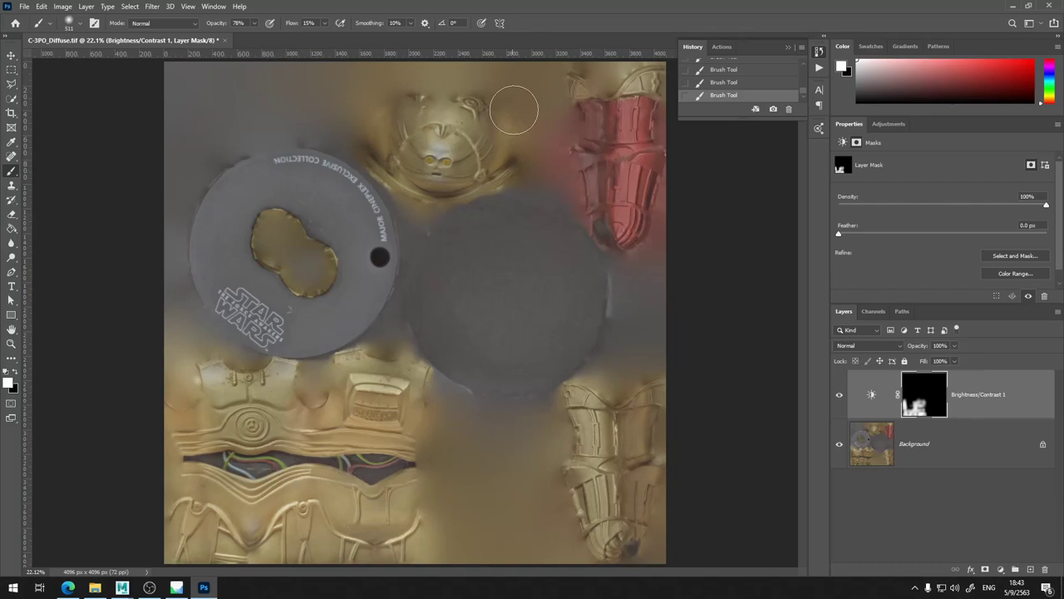
# Paint white on the mask over the gold arm, the red arm and the area around the head.
pyautogui.moveTo(639, 404)
pyautogui.mouseDown()
pyautogui.moveTo(632, 468)
pyautogui.moveTo(637, 407)
pyautogui.moveTo(621, 424)
pyautogui.moveTo(638, 452)
pyautogui.moveTo(636, 408)
pyautogui.moveTo(624, 548)
pyautogui.moveTo(657, 397)
pyautogui.moveTo(629, 555)
pyautogui.moveTo(643, 532)
pyautogui.mouseUp()
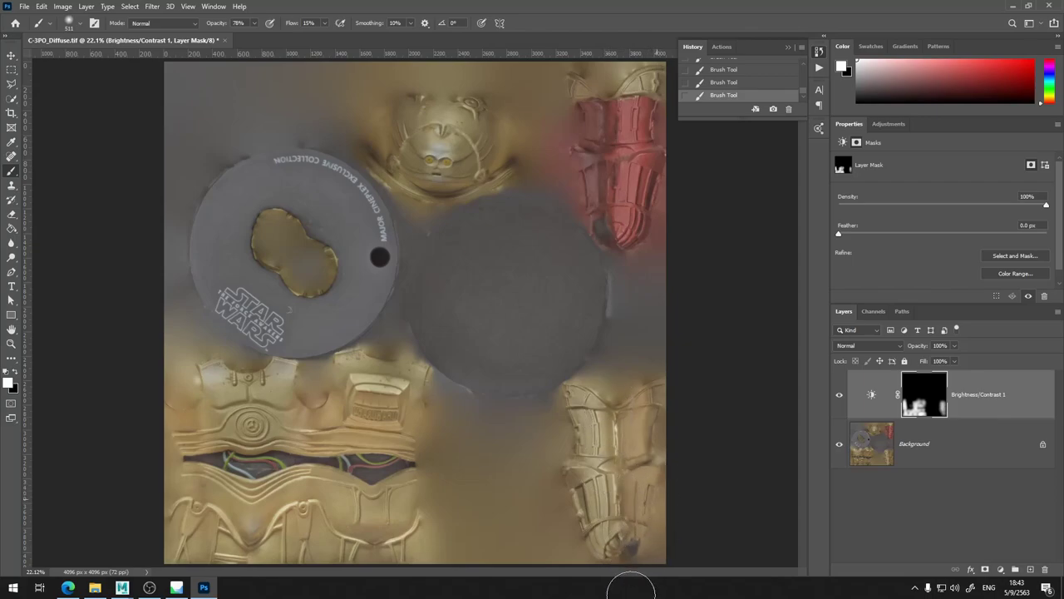
pyautogui.moveTo(601, 85)
pyautogui.mouseDown()
pyautogui.moveTo(612, 242)
pyautogui.moveTo(597, 107)
pyautogui.moveTo(591, 201)
pyautogui.moveTo(589, 126)
pyautogui.moveTo(592, 181)
pyautogui.moveTo(600, 106)
pyautogui.moveTo(588, 226)
pyautogui.moveTo(572, 111)
pyautogui.moveTo(586, 143)
pyautogui.moveTo(587, 81)
pyautogui.moveTo(599, 230)
pyautogui.mouseUp()
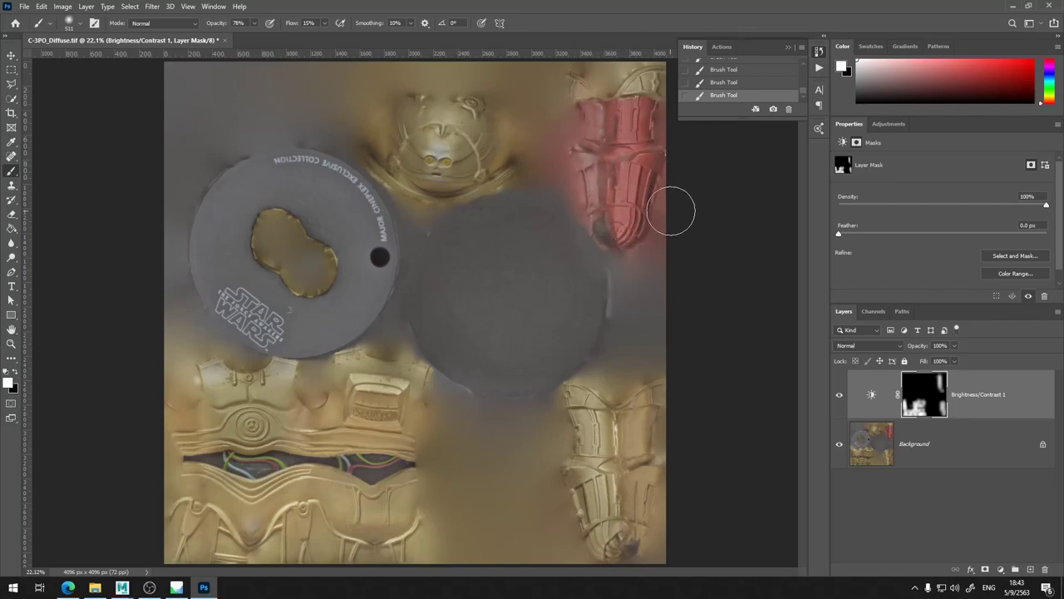
pyautogui.moveTo(498, 94)
pyautogui.mouseDown()
pyautogui.moveTo(484, 178)
pyautogui.moveTo(516, 118)
pyautogui.moveTo(481, 183)
pyautogui.moveTo(501, 124)
pyautogui.moveTo(493, 155)
pyautogui.moveTo(429, 182)
pyautogui.moveTo(414, 106)
pyautogui.moveTo(408, 97)
pyautogui.moveTo(407, 176)
pyautogui.moveTo(384, 100)
pyautogui.moveTo(404, 164)
pyautogui.moveTo(404, 101)
pyautogui.moveTo(413, 93)
pyautogui.moveTo(396, 105)
pyautogui.moveTo(405, 88)
pyautogui.moveTo(414, 170)
pyautogui.moveTo(468, 189)
pyautogui.moveTo(467, 169)
pyautogui.moveTo(458, 188)
pyautogui.moveTo(431, 196)
pyautogui.moveTo(453, 202)
pyautogui.moveTo(433, 193)
pyautogui.moveTo(476, 198)
pyautogui.moveTo(513, 165)
pyautogui.moveTo(505, 176)
pyautogui.moveTo(432, 178)
pyautogui.moveTo(370, 141)
pyautogui.moveTo(376, 159)
pyautogui.moveTo(356, 108)
pyautogui.moveTo(377, 190)
pyautogui.moveTo(369, 176)
pyautogui.moveTo(524, 138)
pyautogui.mouseUp()
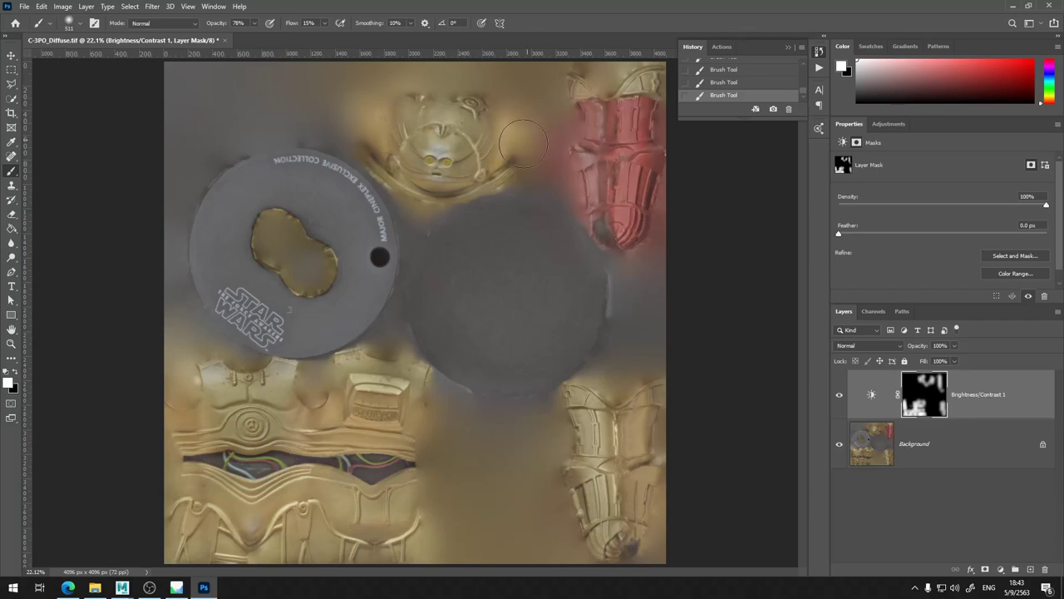
pyautogui.moveTo(515, 175)
pyautogui.mouseDown()
pyautogui.moveTo(505, 216)
pyautogui.moveTo(392, 161)
pyautogui.moveTo(350, 117)
pyautogui.moveTo(395, 109)
pyautogui.moveTo(409, 216)
pyautogui.moveTo(536, 258)
pyautogui.moveTo(462, 187)
pyautogui.moveTo(404, 176)
pyautogui.moveTo(483, 205)
pyautogui.moveTo(449, 180)
pyautogui.moveTo(487, 150)
pyautogui.moveTo(474, 188)
pyautogui.moveTo(484, 137)
pyautogui.moveTo(468, 208)
pyautogui.mouseUp()
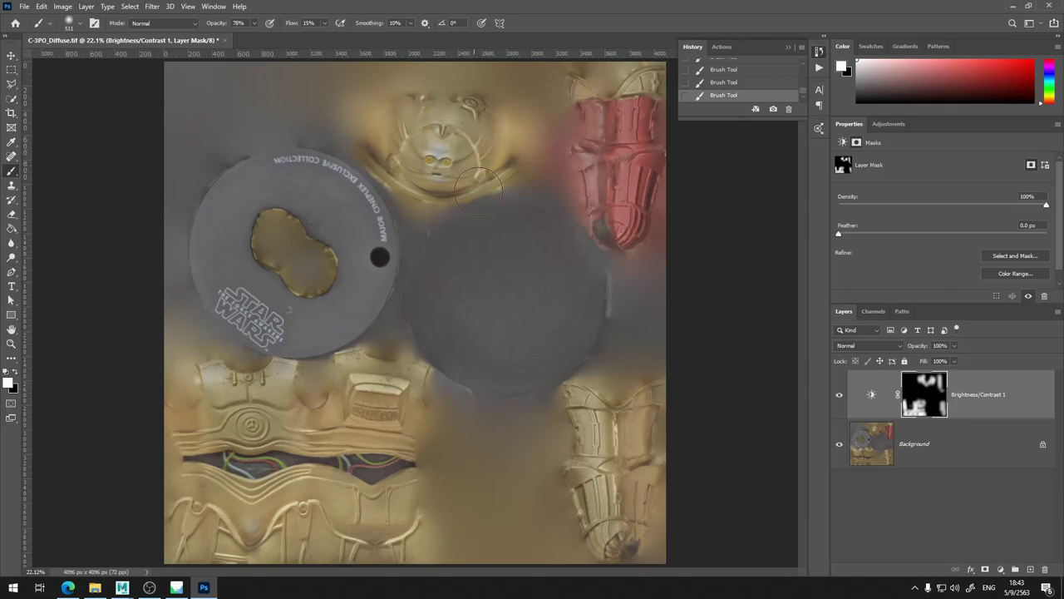
# Toggle the Brightness/Contrast layer's visibility repeatedly to compare the texture before and after the masked brightening.
pyautogui.click(839, 396)
pyautogui.click(839, 395)
pyautogui.click(839, 396)
pyautogui.click(839, 396)
pyautogui.click(839, 396)
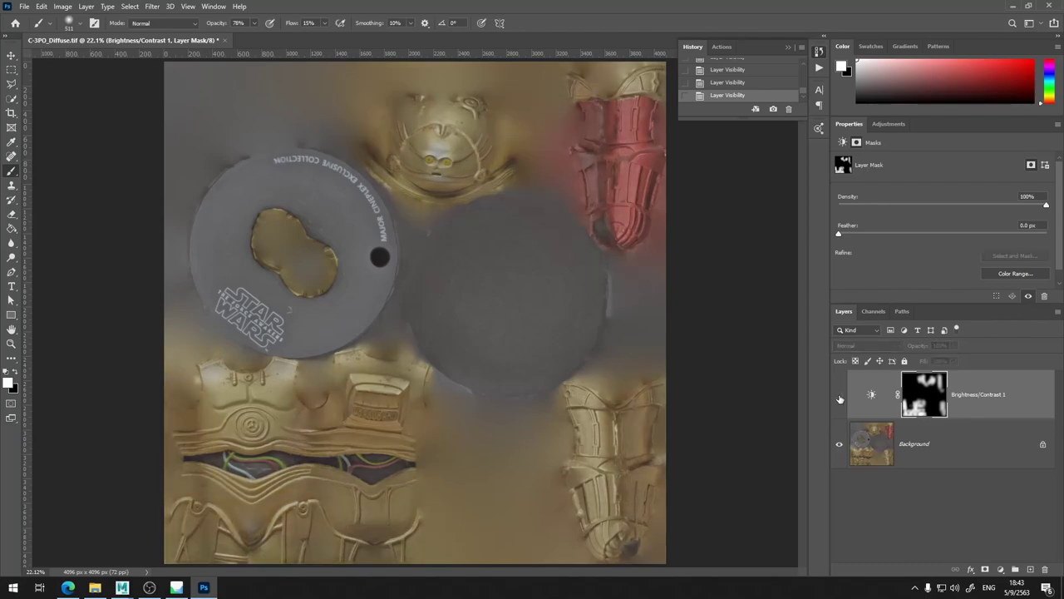
pyautogui.click(839, 397)
pyautogui.click(838, 396)
pyautogui.click(839, 399)
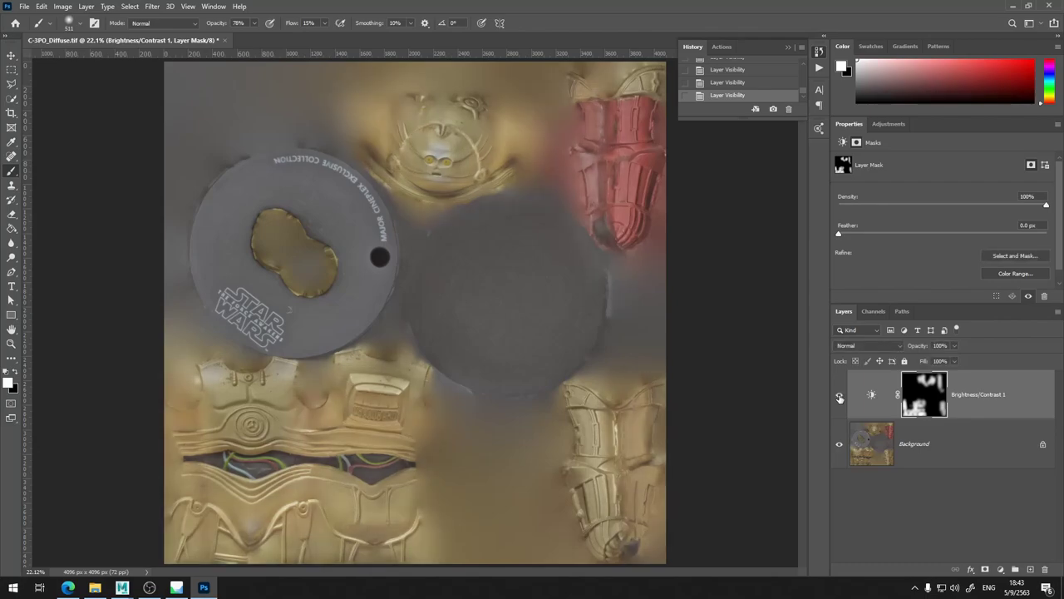
# Paint more white on the mask along the gold arm, and compare the texture with the adjustment layer off and on.
pyautogui.moveTo(654, 409)
pyautogui.mouseDown()
pyautogui.moveTo(650, 479)
pyautogui.moveTo(616, 409)
pyautogui.mouseUp()
pyautogui.click(632, 517)
pyautogui.click(637, 559)
pyautogui.click(841, 397)
pyautogui.click(841, 397)
pyautogui.click(841, 397)
pyautogui.click(842, 397)
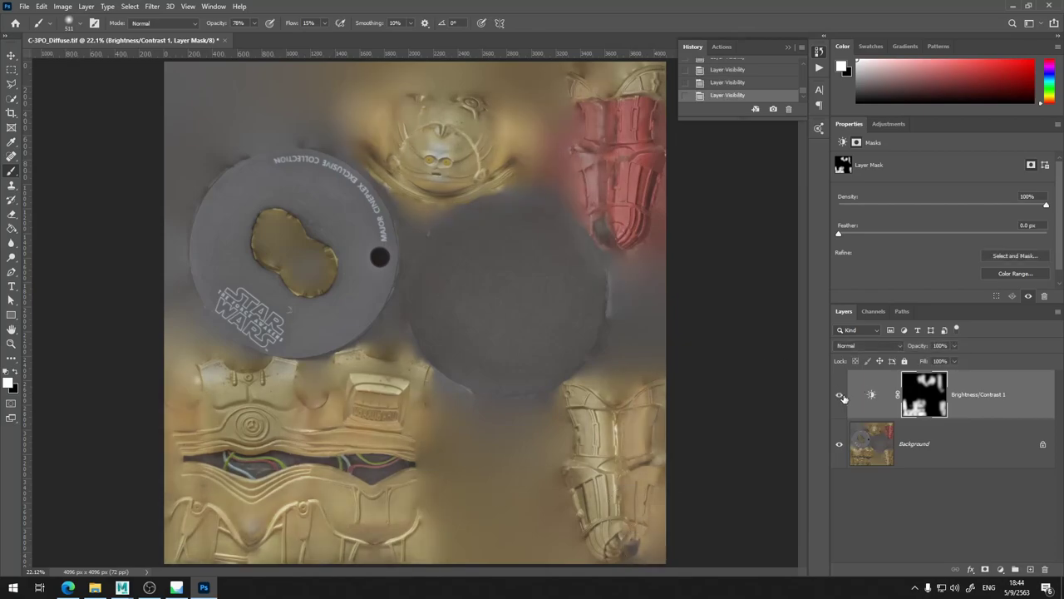
# Save the brightened texture without layers as a TIFF copy named "C-3PO_Diffuse unlit.tif" with LZW compression in the W4-5 folder.
pyautogui.click(841, 397)
pyautogui.click(841, 397)
pyautogui.click(25, 7)
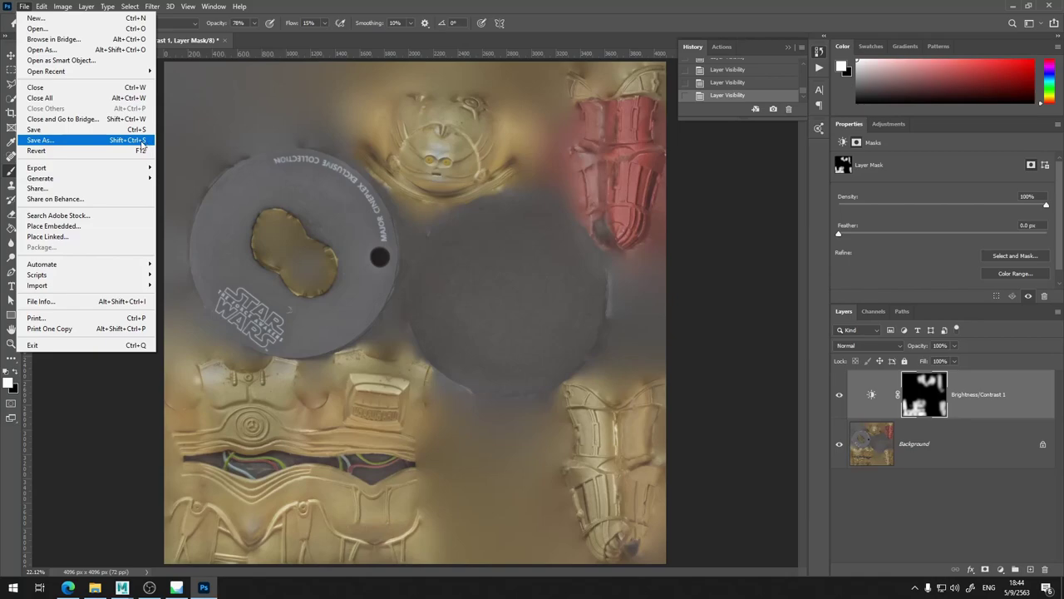
pyautogui.click(141, 143)
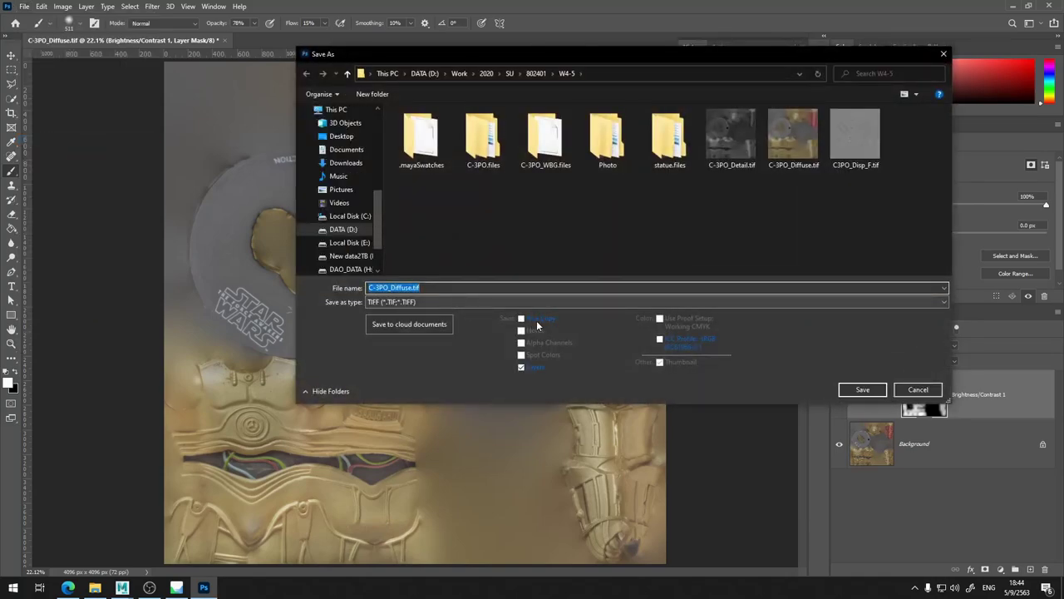
pyautogui.click(522, 368)
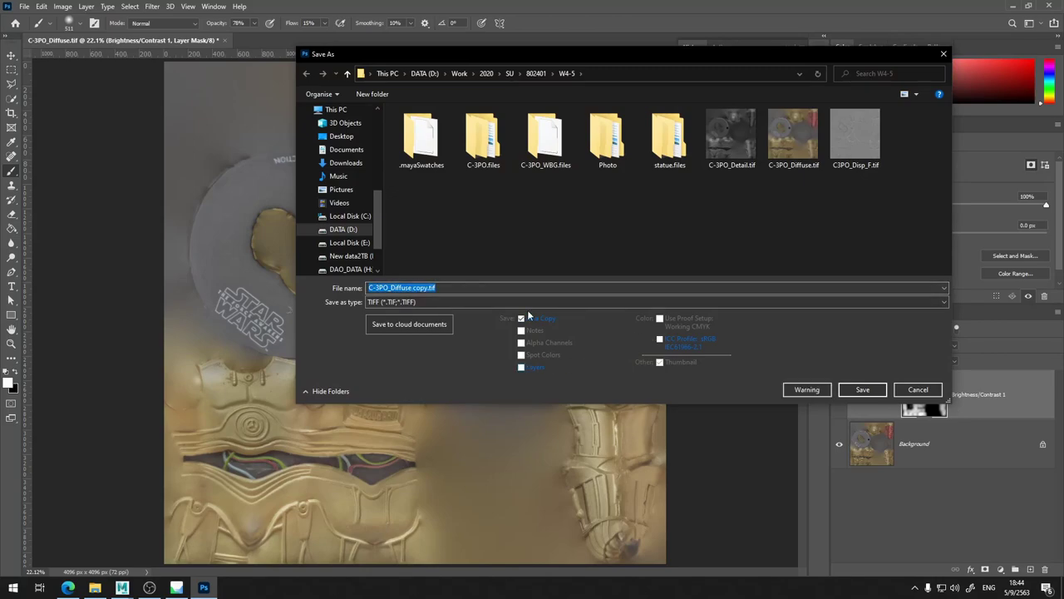
pyautogui.doubleClick(411, 287)
pyautogui.doubleClick(421, 287)
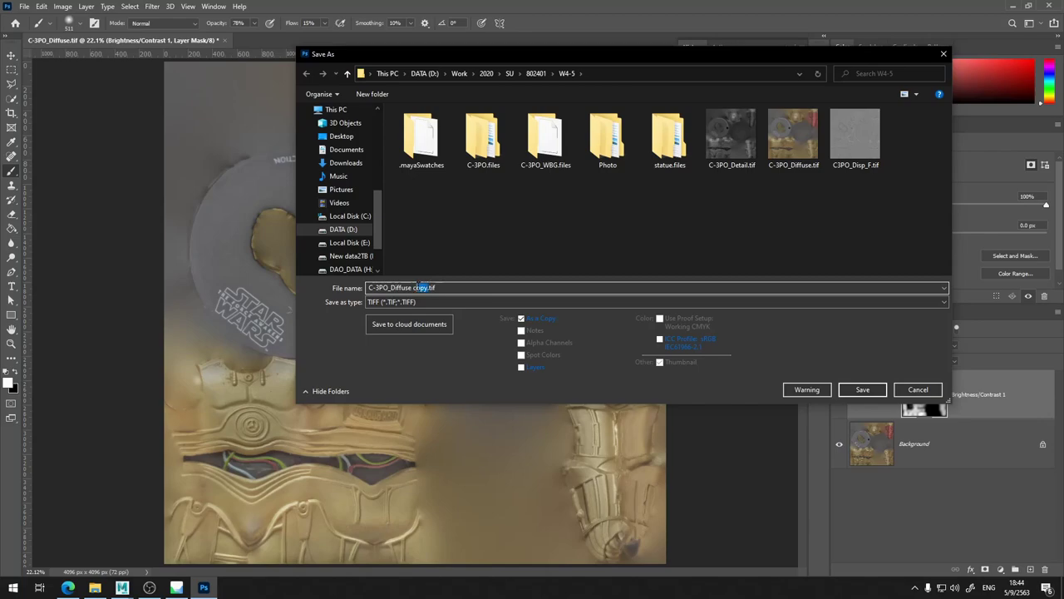
pyautogui.write('unlit')
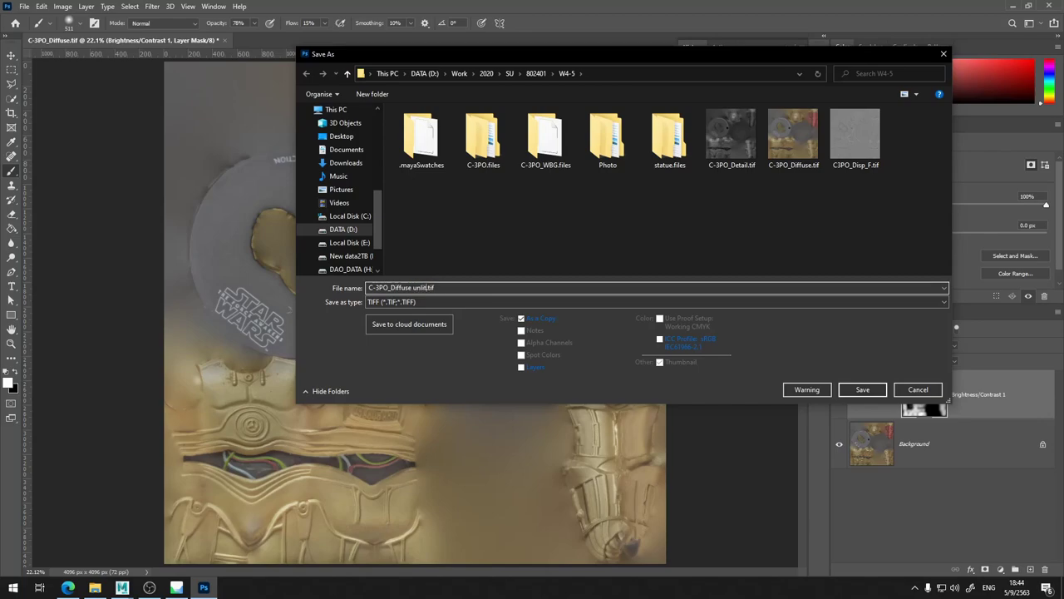
pyautogui.click(868, 393)
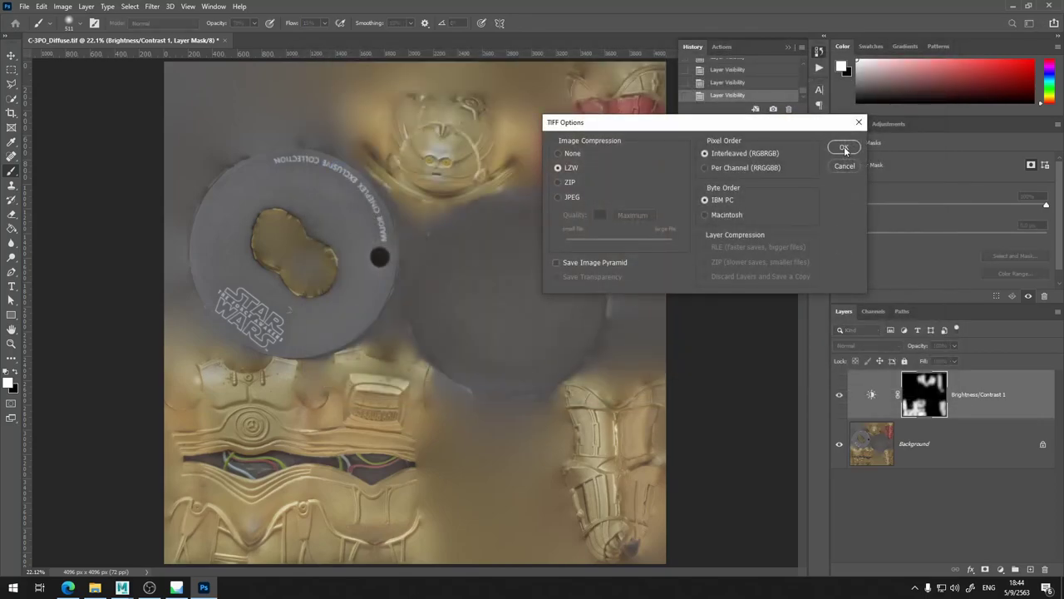
pyautogui.click(845, 150)
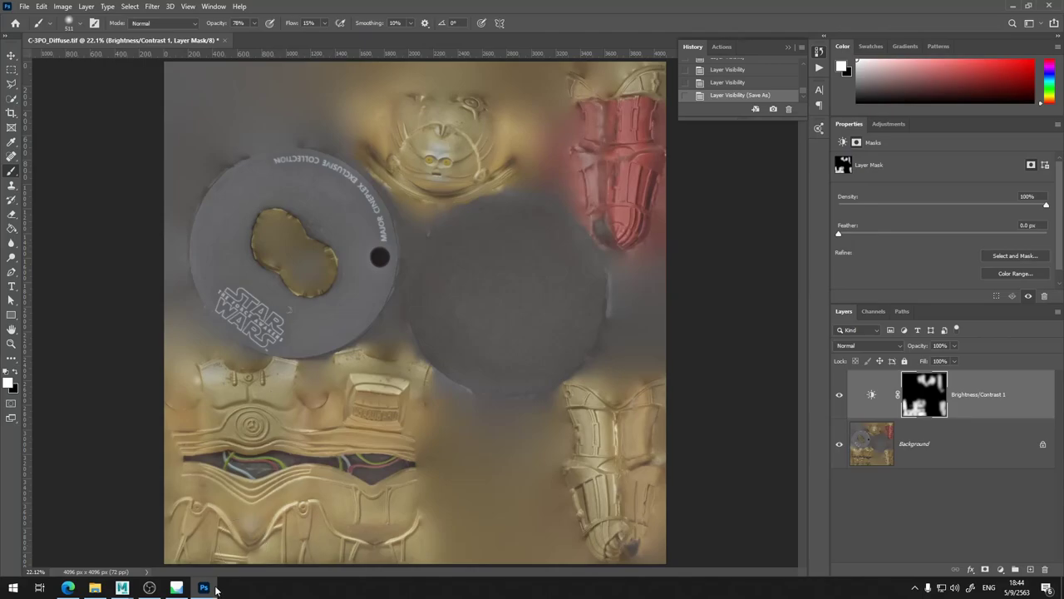
# Switch to Maya, store a snapshot of the current C-3PO render in Arnold RenderView, and uncover the file texture's attributes.
pyautogui.moveTo(149, 588)
pyautogui.moveTo(148, 540)
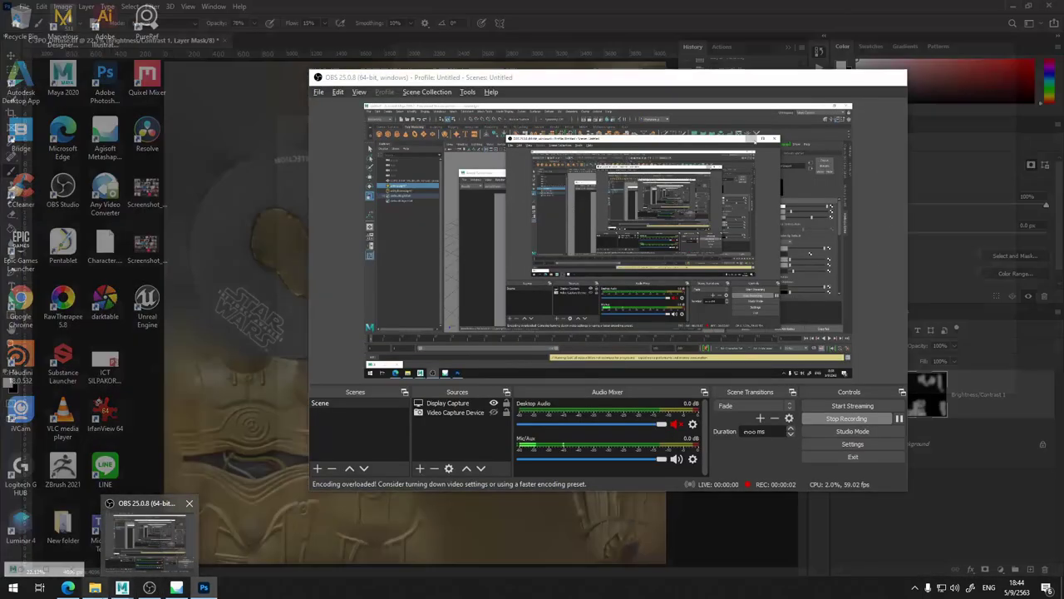
pyautogui.click(150, 563)
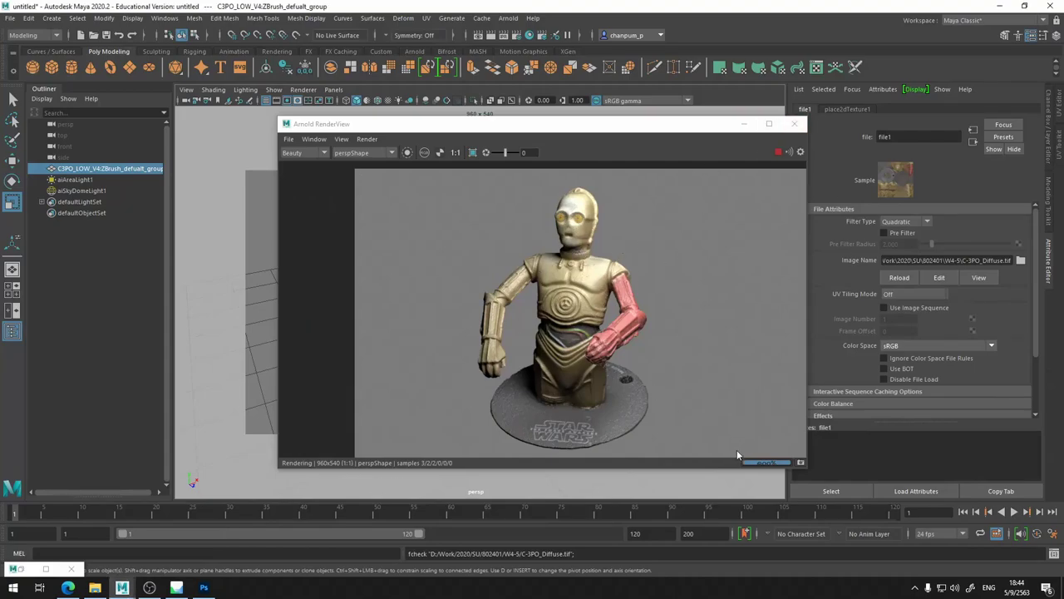
pyautogui.click(800, 464)
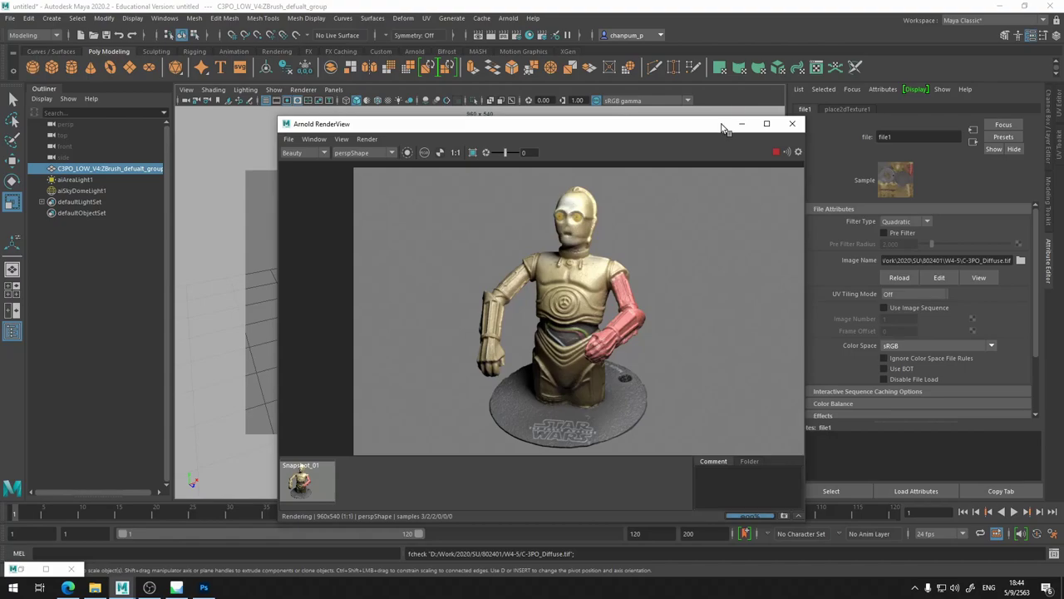
pyautogui.moveTo(705, 128); pyautogui.dragTo(639, 112)
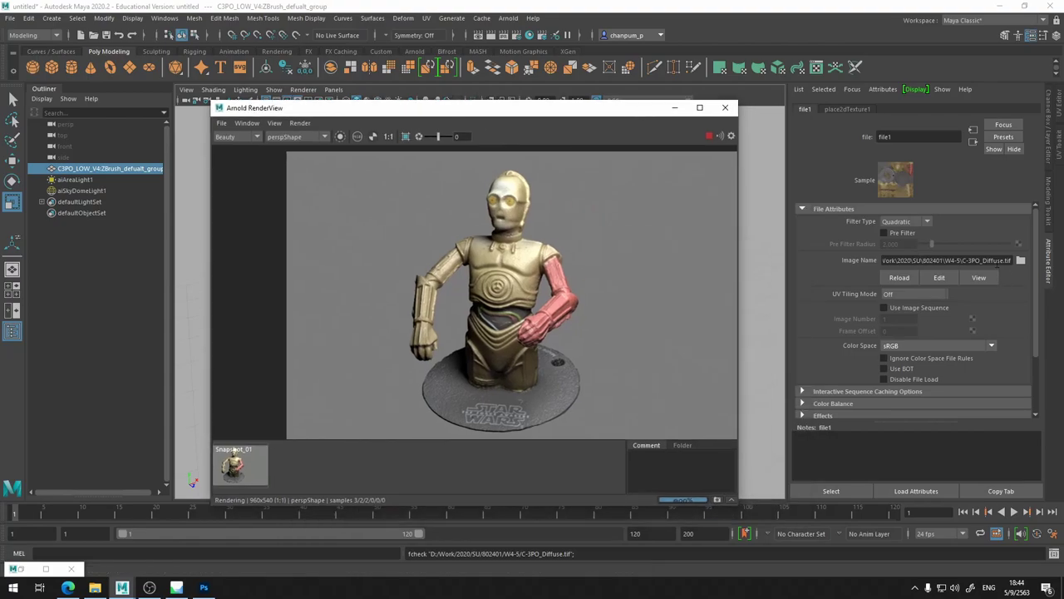
# Replace the image of the file1 texture with "C-3PO_Diffuse unlit.tif".
pyautogui.click(1021, 261)
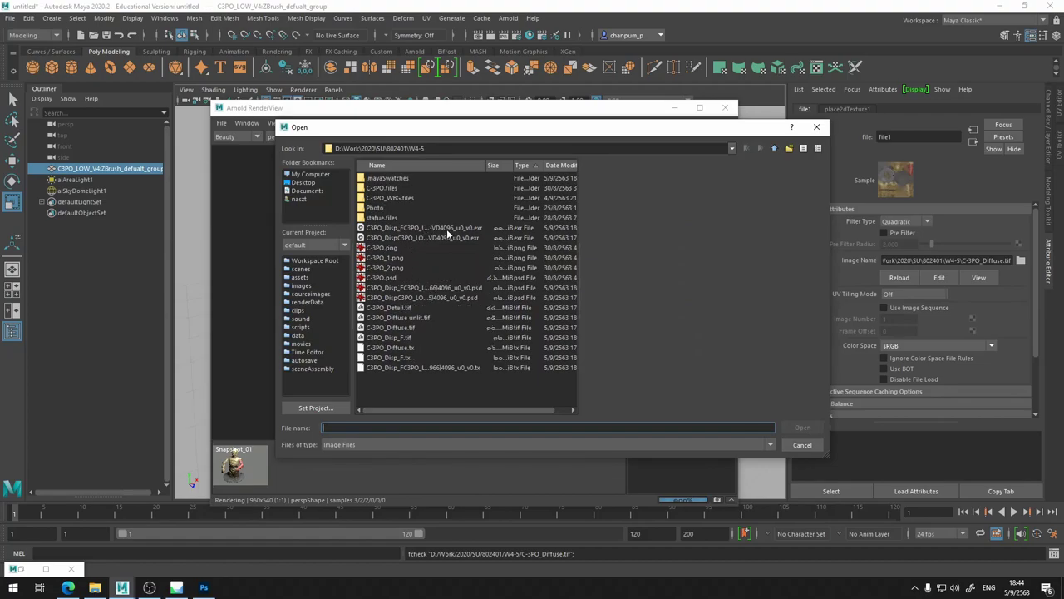
pyautogui.click(423, 318)
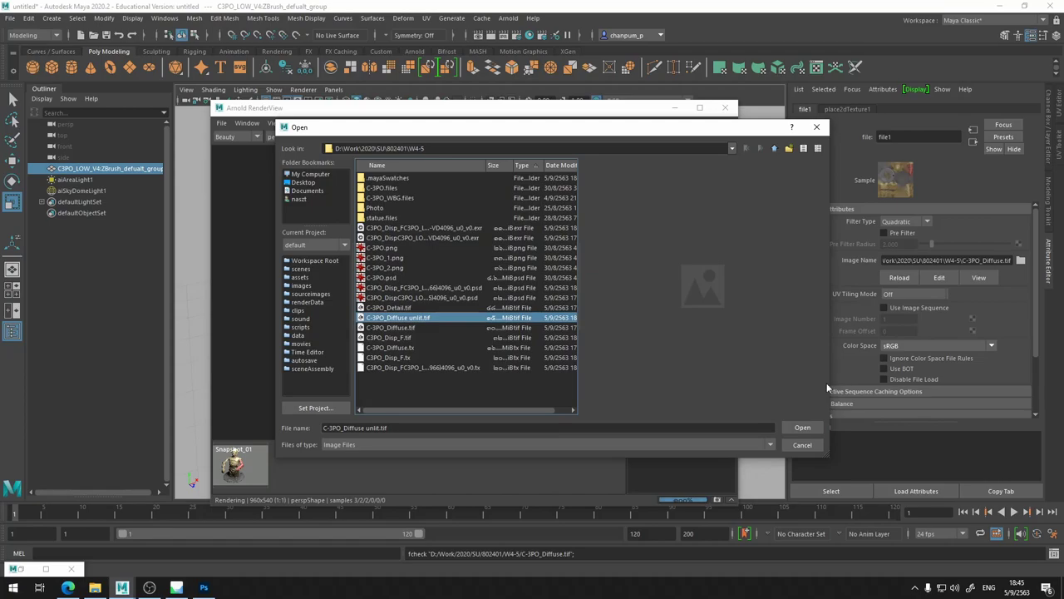
pyautogui.click(807, 427)
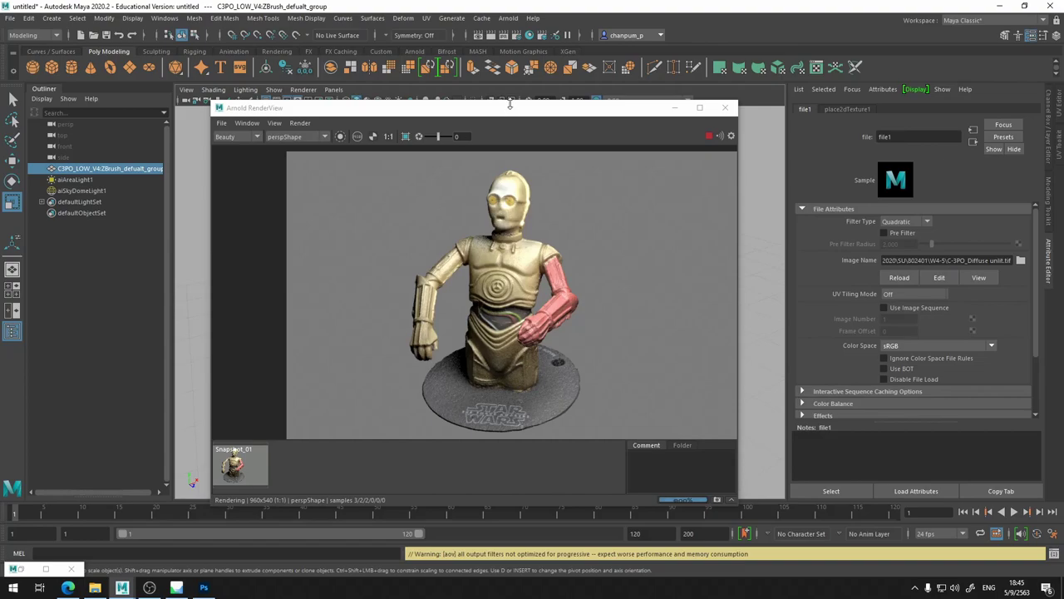
# Stop the interactive render and store a second snapshot showing the unlit texture.
pyautogui.click(708, 139)
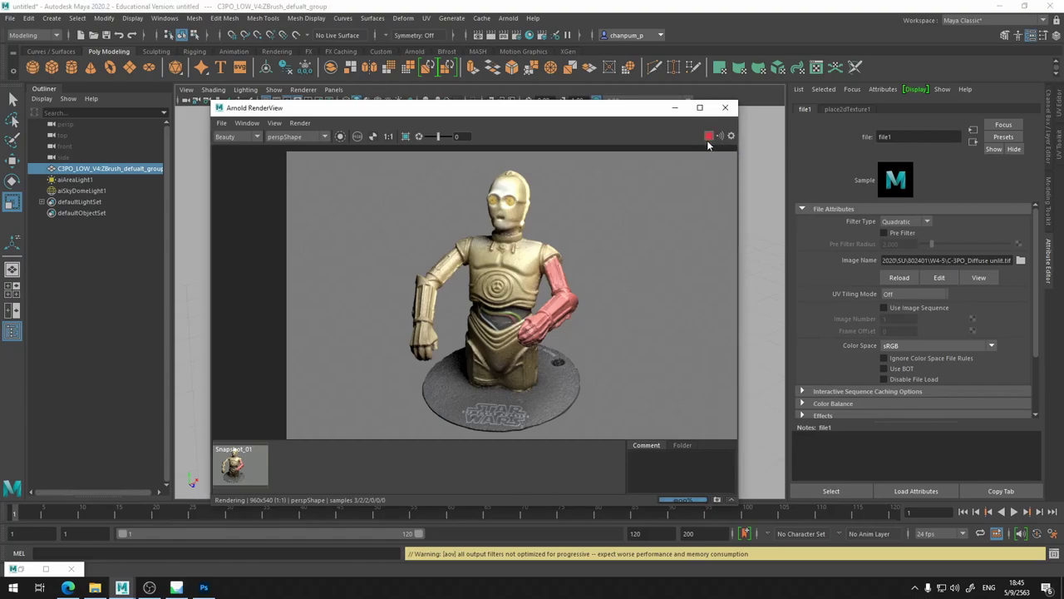
pyautogui.click(709, 139)
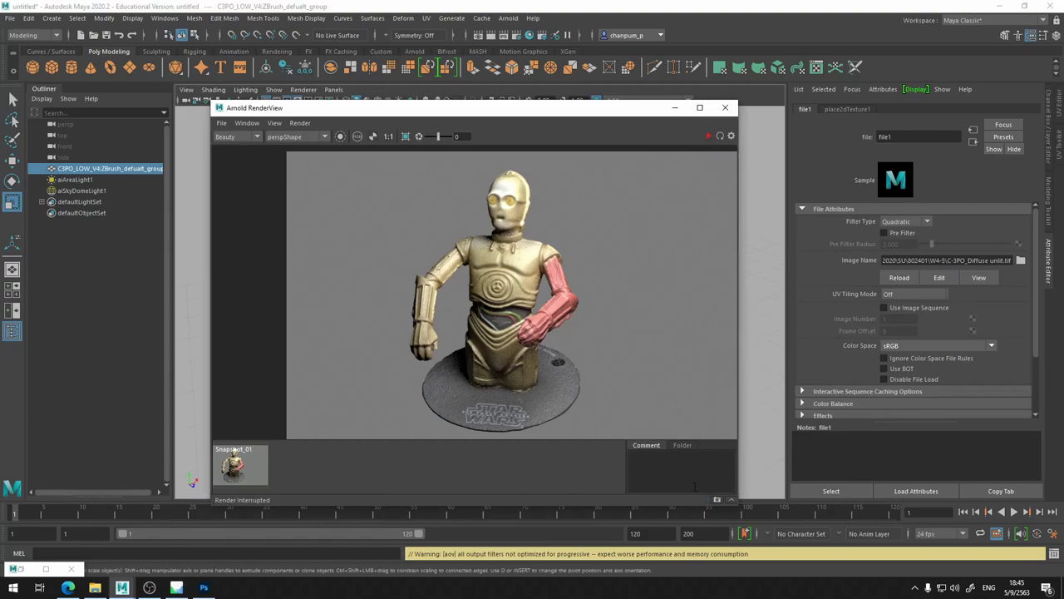
pyautogui.click(717, 500)
# Compare the two render snapshots by switching back and forth between the original and the unlit diffuse texture.
pyautogui.click(288, 472)
pyautogui.click(253, 476)
pyautogui.click(283, 477)
pyautogui.click(259, 478)
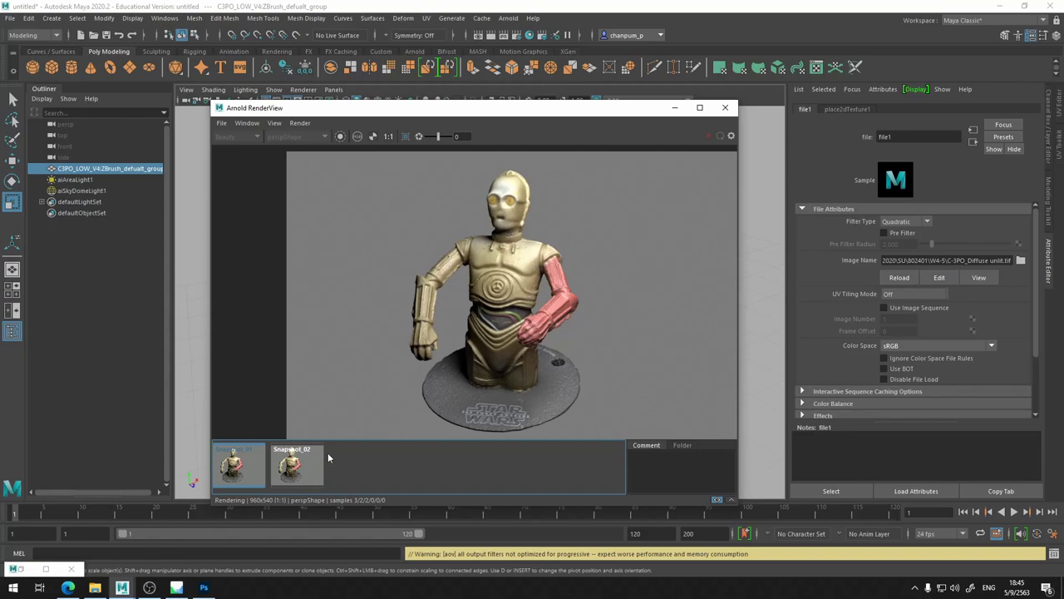
pyautogui.click(304, 475)
pyautogui.click(239, 470)
pyautogui.click(292, 470)
pyautogui.click(251, 466)
pyautogui.click(311, 470)
pyautogui.click(293, 462)
pyautogui.click(306, 470)
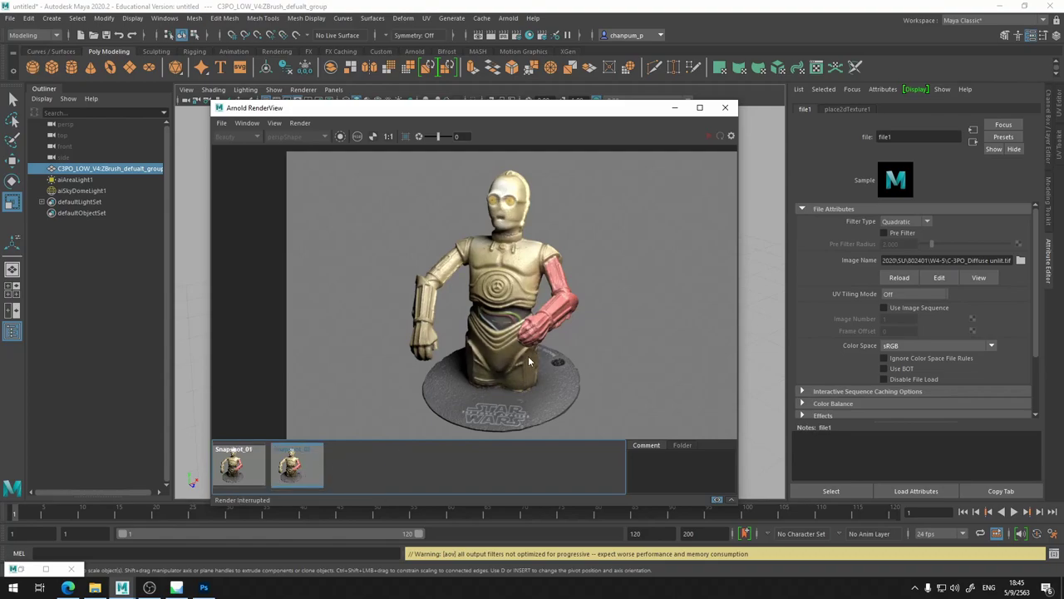
pyautogui.click(255, 462)
pyautogui.click(304, 466)
pyautogui.click(257, 473)
pyautogui.click(291, 471)
pyautogui.click(249, 467)
pyautogui.click(313, 464)
pyautogui.click(246, 469)
pyautogui.click(295, 466)
pyautogui.click(223, 468)
pyautogui.click(309, 464)
pyautogui.click(255, 475)
pyautogui.click(250, 472)
pyautogui.click(293, 467)
pyautogui.click(237, 468)
pyautogui.click(299, 472)
pyautogui.click(253, 478)
pyautogui.click(311, 473)
pyautogui.click(256, 477)
pyautogui.click(295, 476)
pyautogui.click(253, 477)
pyautogui.click(283, 476)
pyautogui.click(249, 475)
pyautogui.click(306, 469)
# Switch to the Edge browser, close the Mari to ZBrush video tab, and search for "agisoft delighter" in a new tab.
pyautogui.click(69, 587)
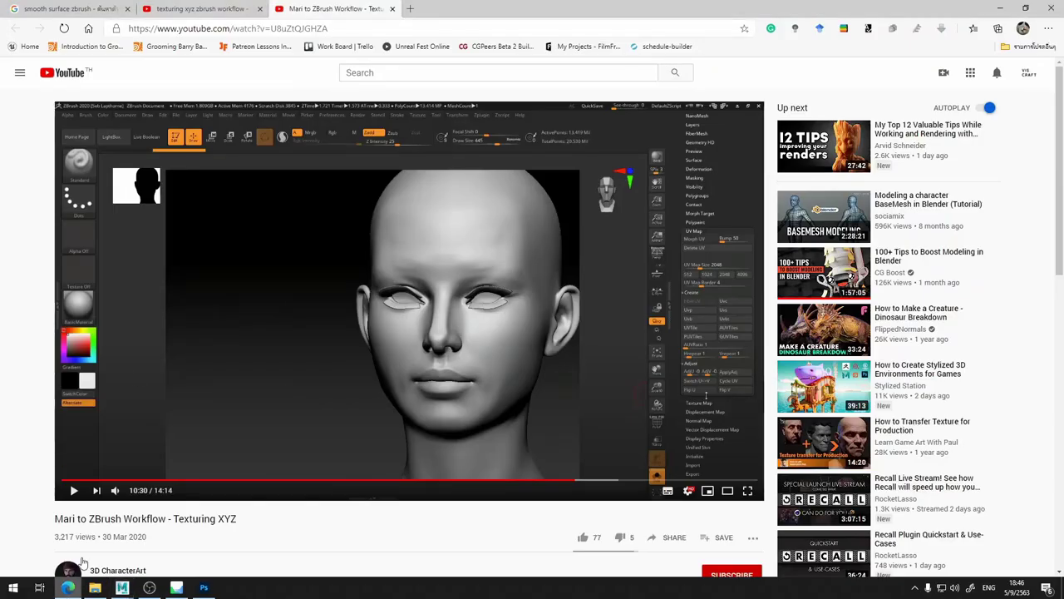
pyautogui.click(393, 10)
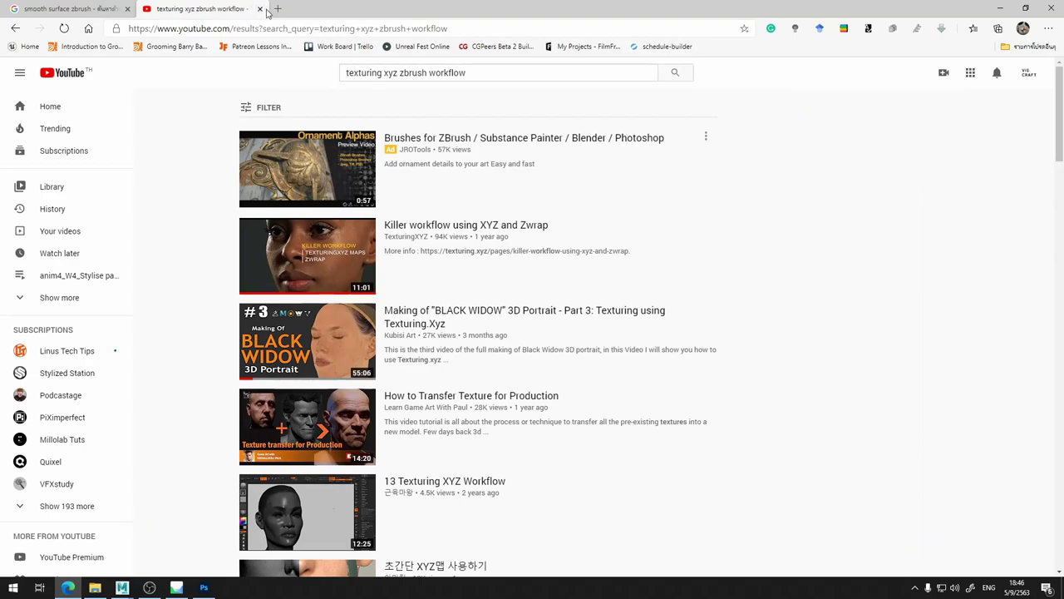
pyautogui.click(277, 9)
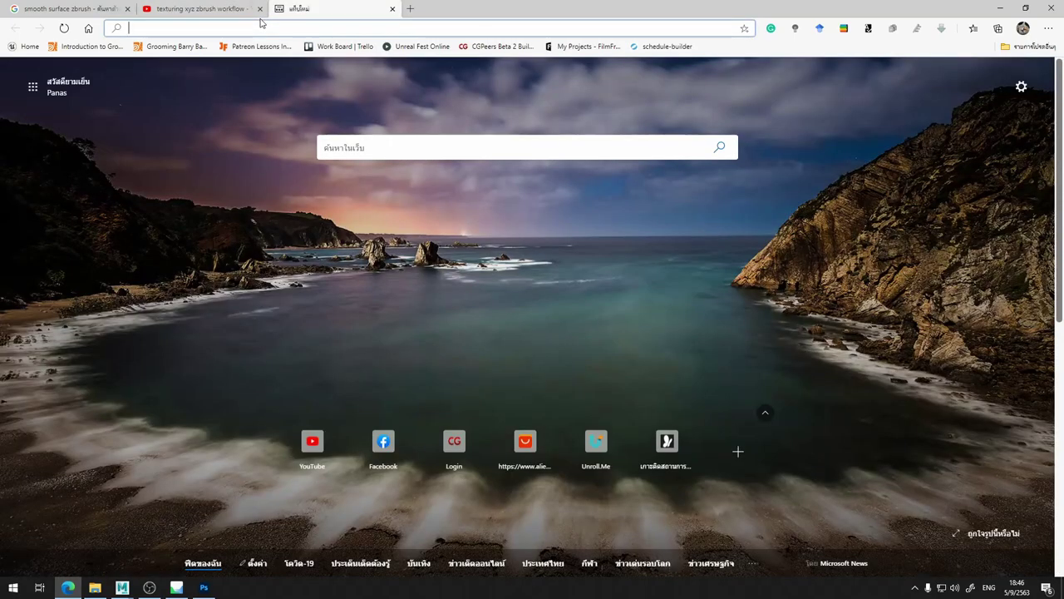
pyautogui.write('agi')
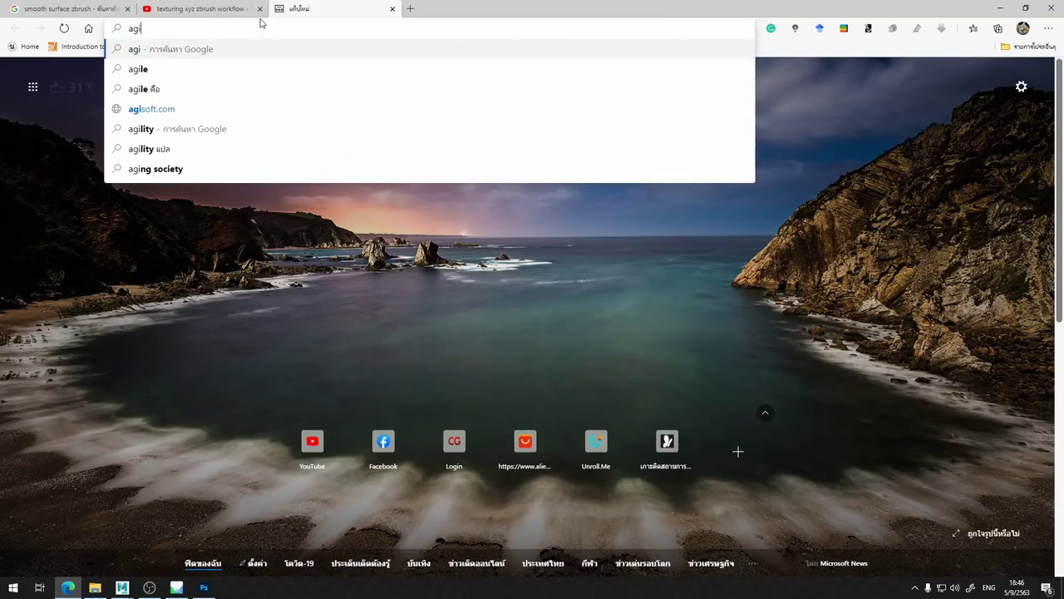
pyautogui.write('soft del')
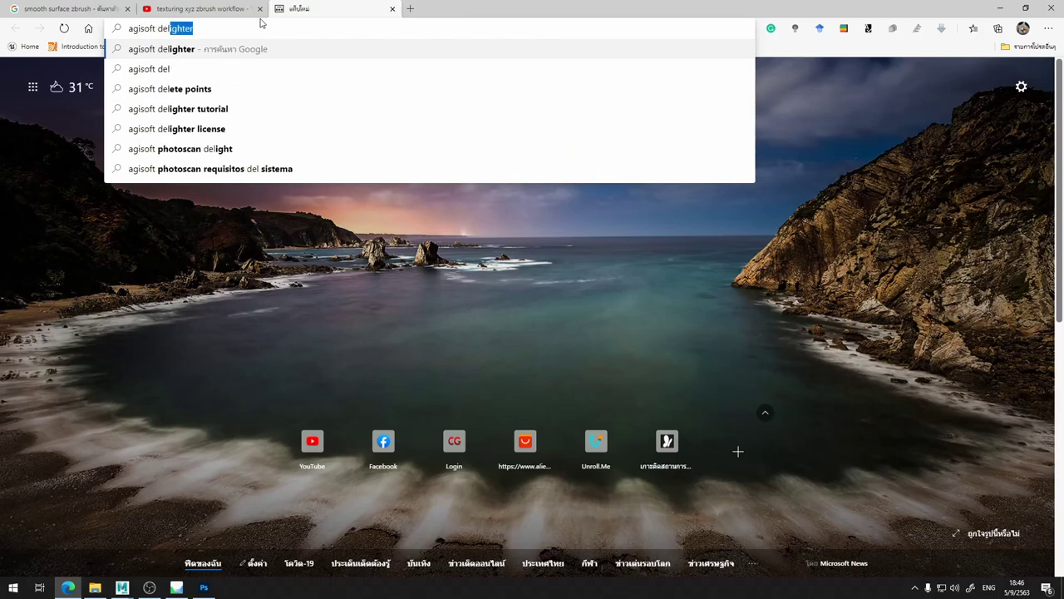
pyautogui.press('Down')
pyautogui.press('Down')
pyautogui.press('Up')
pyautogui.press('Up')
pyautogui.press('Return')
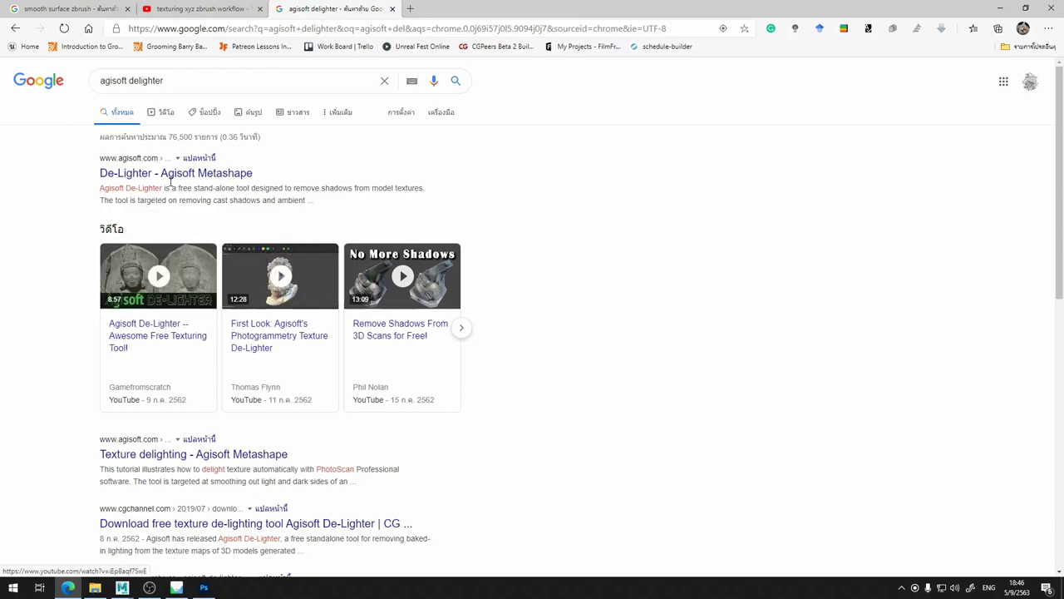
# Open the "De-Lighter - Agisoft Metashape" search result in a new tab and view it.
pyautogui.rightClick(191, 180)
pyautogui.click(241, 185)
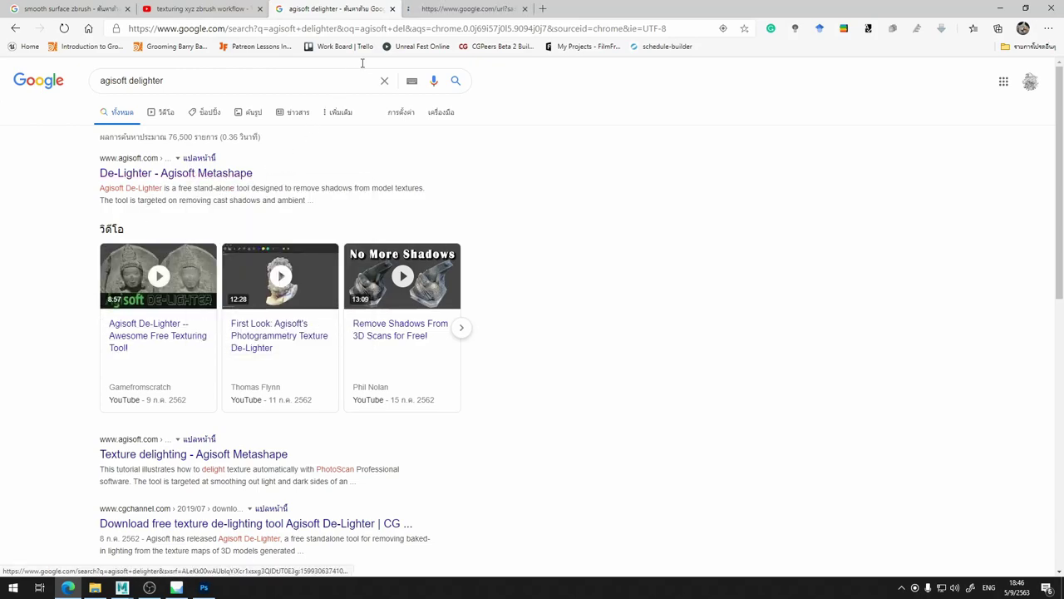
pyautogui.click(455, 6)
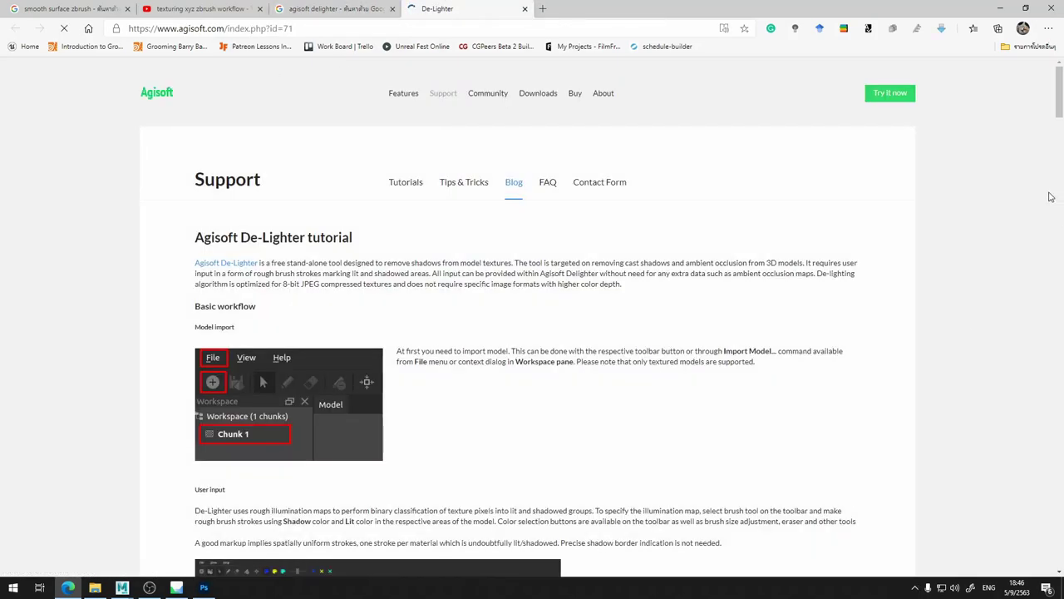
# Look through the Agisoft De-Lighter tutorial's workflow and before-and-after examples, and return to the Google search results.
pyautogui.moveTo(1061, 83); pyautogui.dragTo(1039, 148)
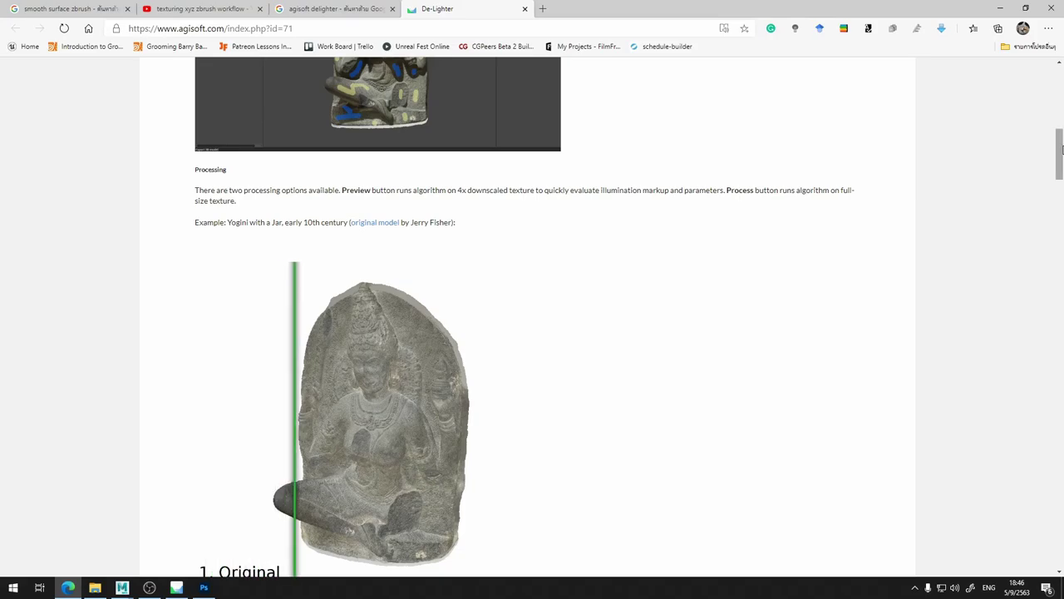
pyautogui.moveTo(1061, 148); pyautogui.dragTo(1045, 277)
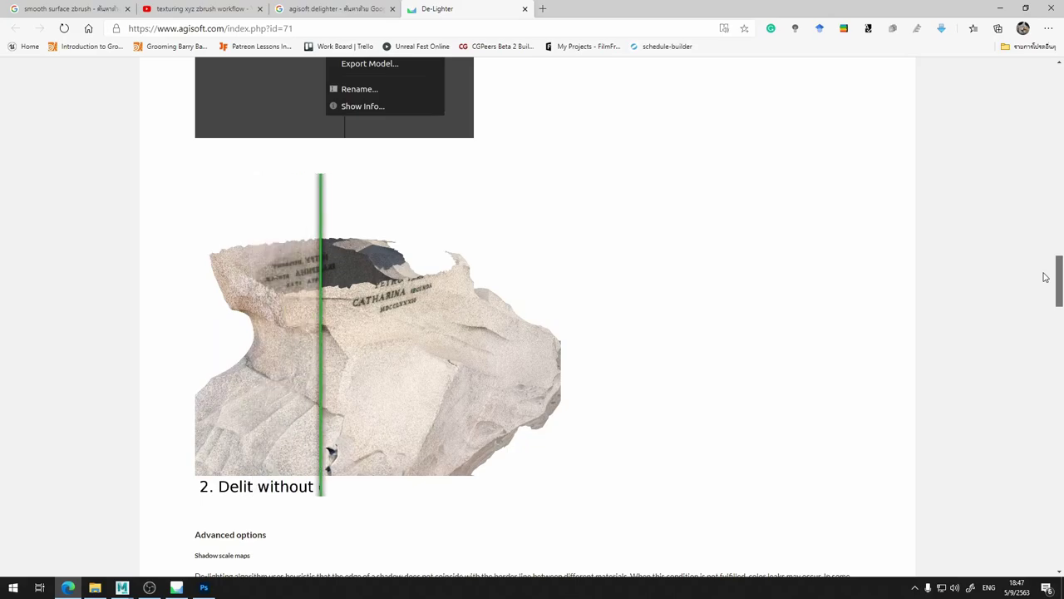
pyautogui.moveTo(1059, 281); pyautogui.dragTo(1060, 336)
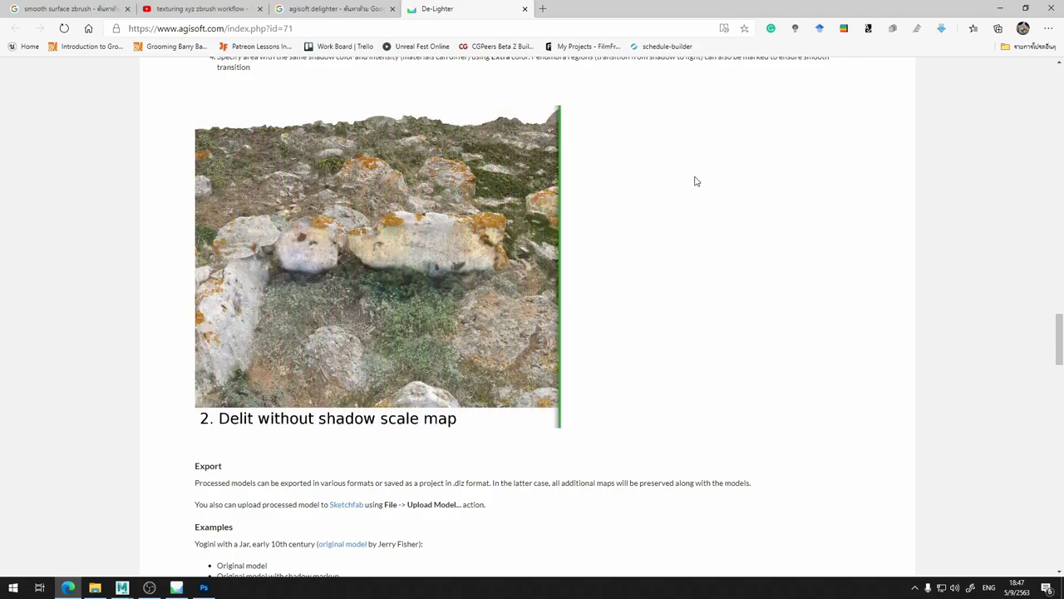
pyautogui.moveTo(1059, 332); pyautogui.dragTo(1039, 173)
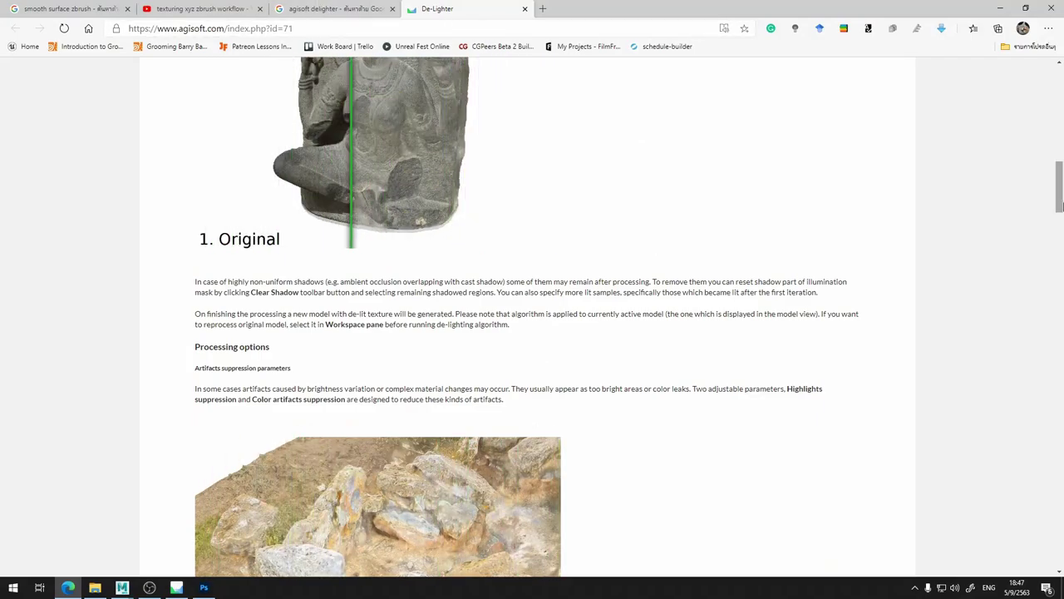
pyautogui.scroll(3, 146, 212)
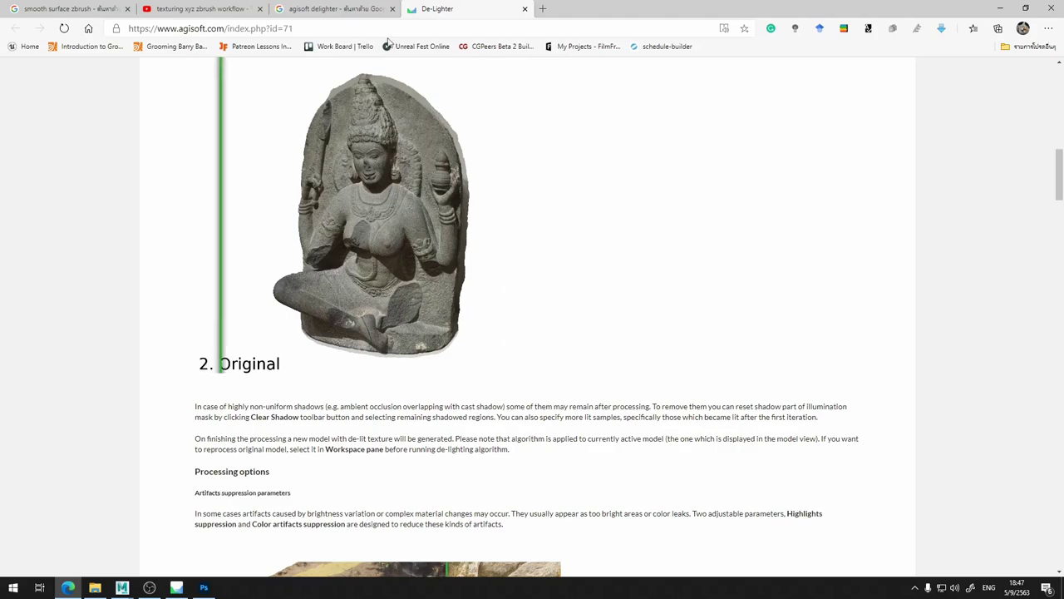
pyautogui.click(313, 12)
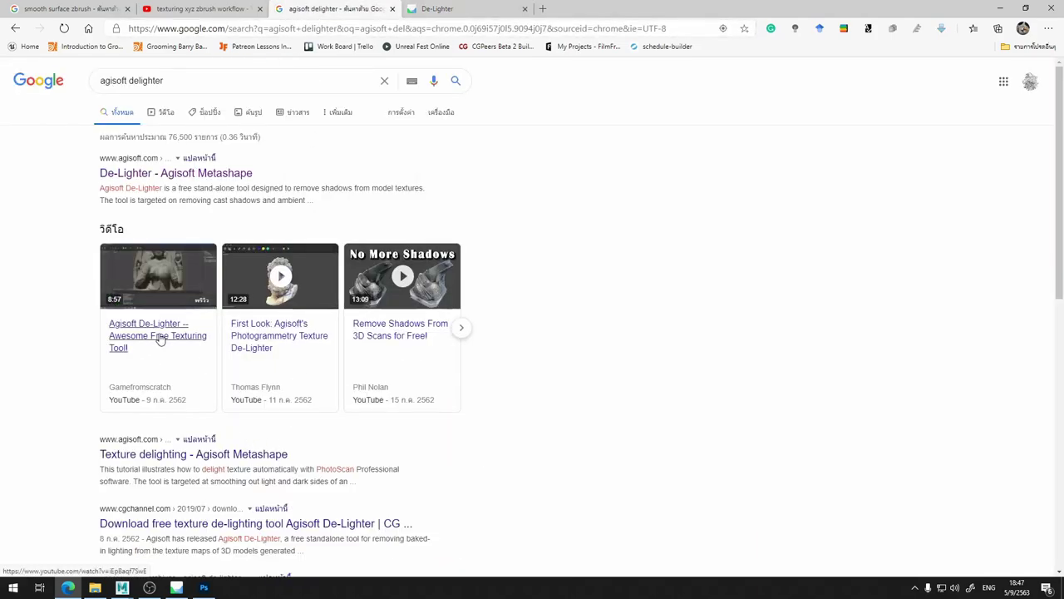